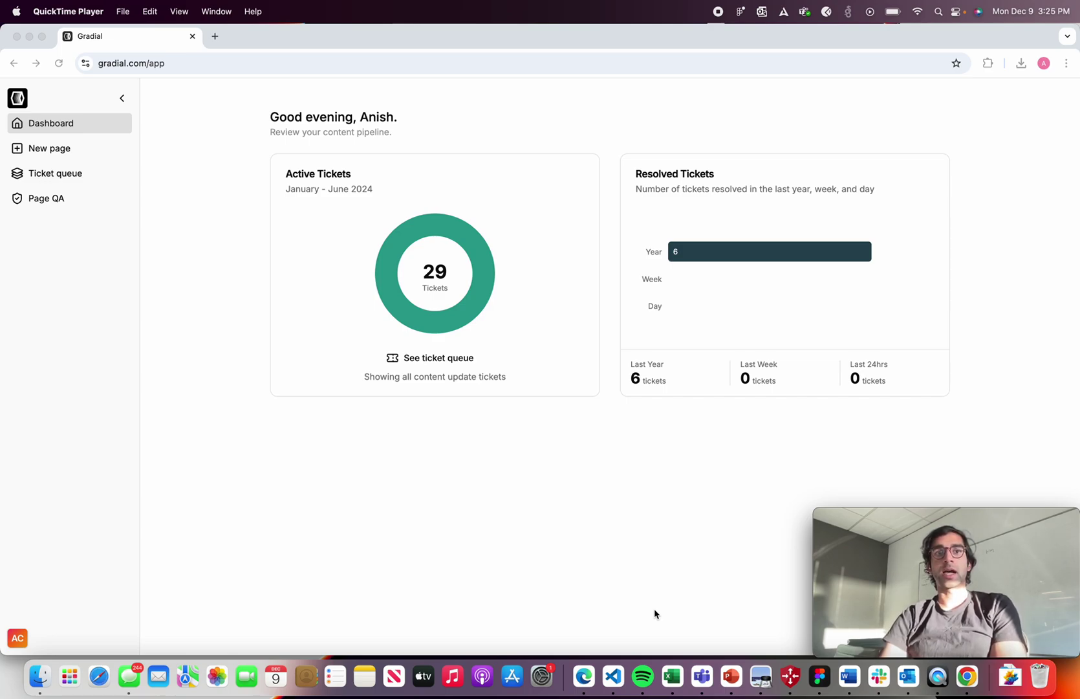
Show all open windows with Mission Control to find the Word product brief
{"action": "key", "text": "ctrl+Up"}
Bring the Word brief forward and read its overview, features, use cases and customer quotes
{"action": "left_click", "coordinate": [274, 331]}
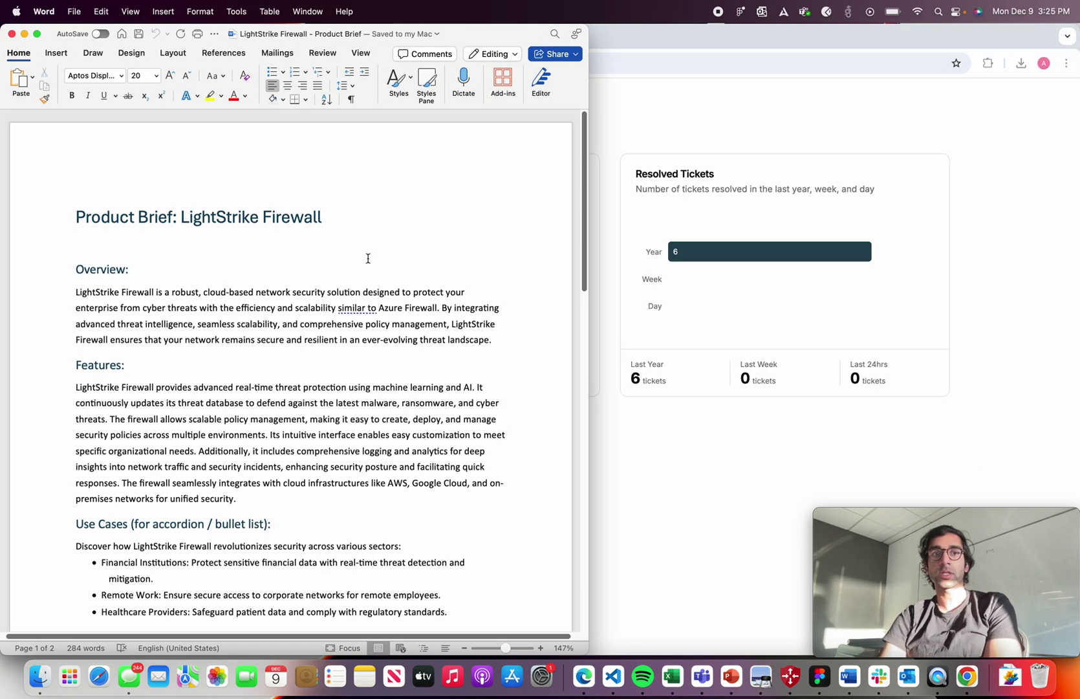
{"action": "scroll", "coordinate": [368, 259], "scroll_direction": "down", "scroll_amount": 5}
{"action": "scroll", "coordinate": [368, 258], "scroll_direction": "down", "scroll_amount": 2}
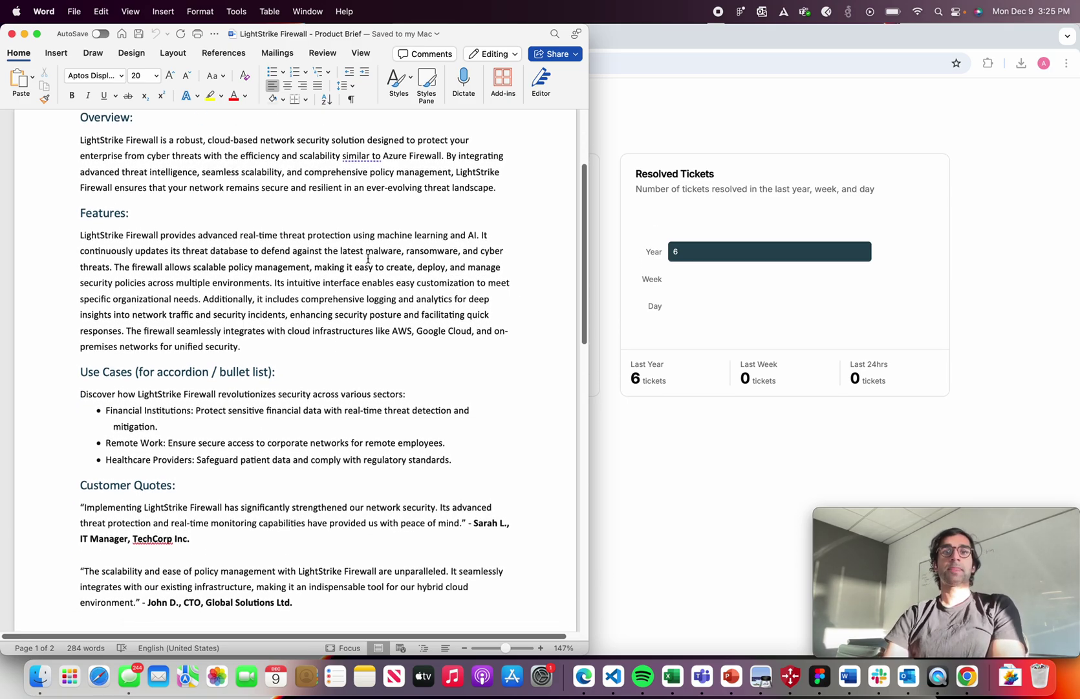
{"action": "scroll", "coordinate": [368, 258], "scroll_direction": "up", "scroll_amount": 6}
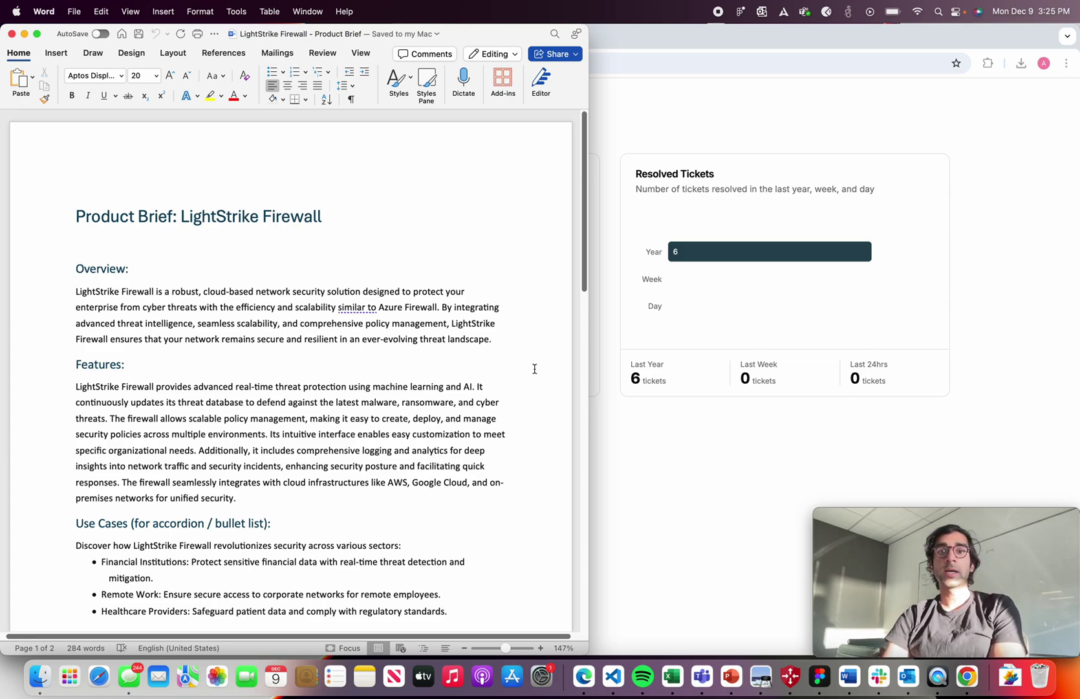
Create a new Gradial page from 'LightStrike Firewall - Product Brief.docx'
{"action": "left_click", "coordinate": [650, 463]}
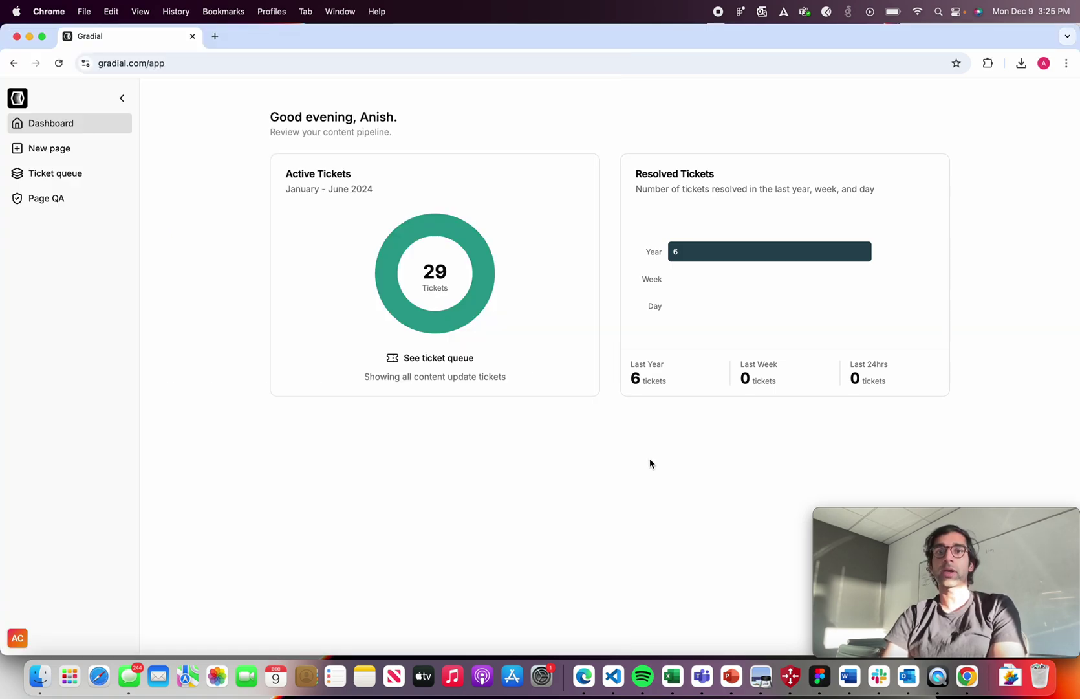
{"action": "left_click", "coordinate": [73, 151]}
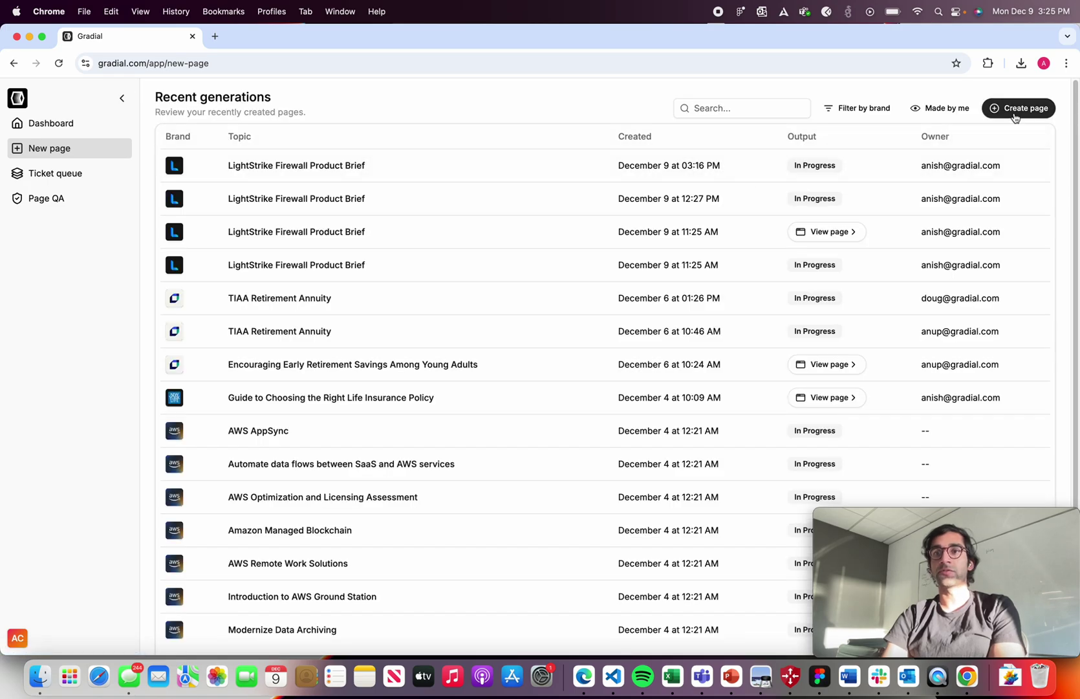
{"action": "left_click", "coordinate": [1014, 113]}
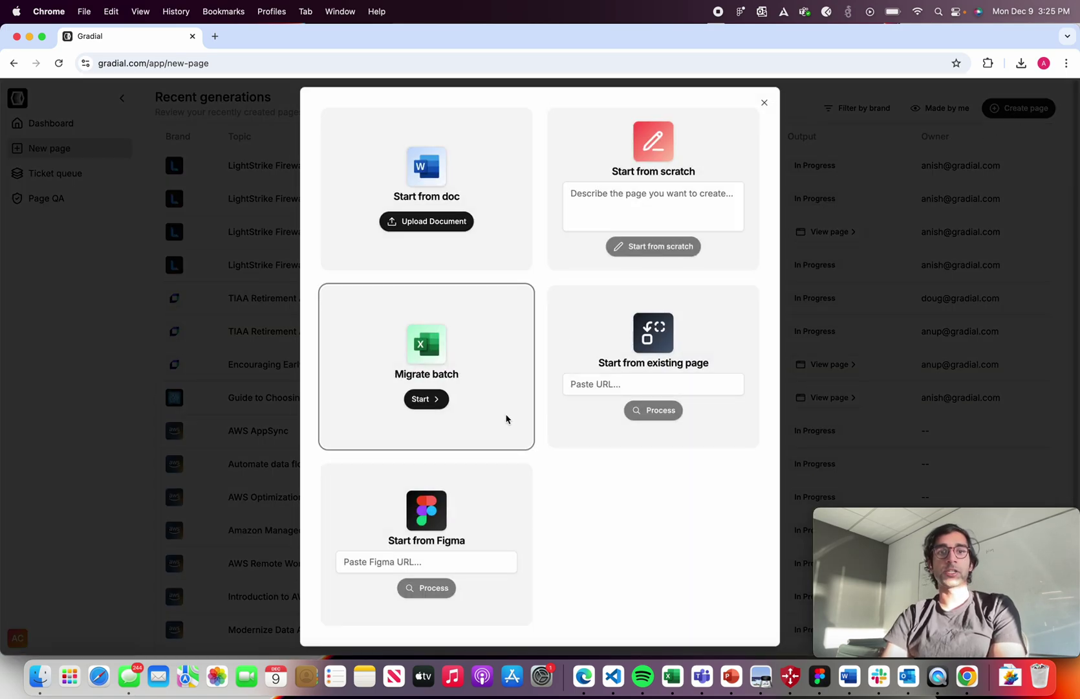
{"action": "left_click", "coordinate": [424, 222]}
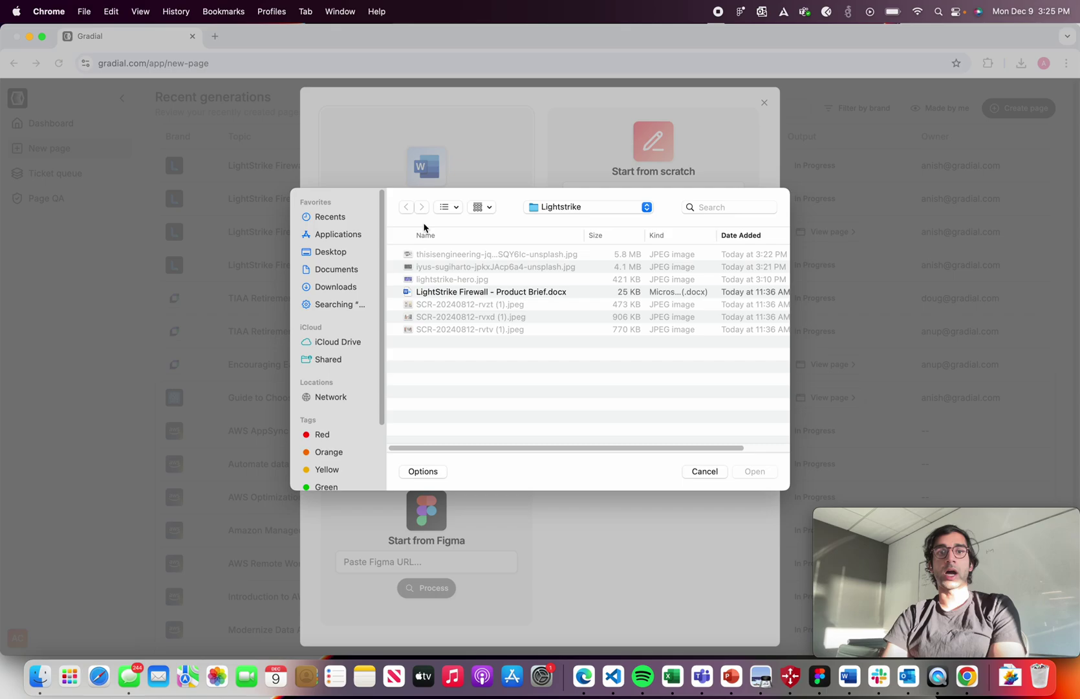
{"action": "double_click", "coordinate": [468, 292]}
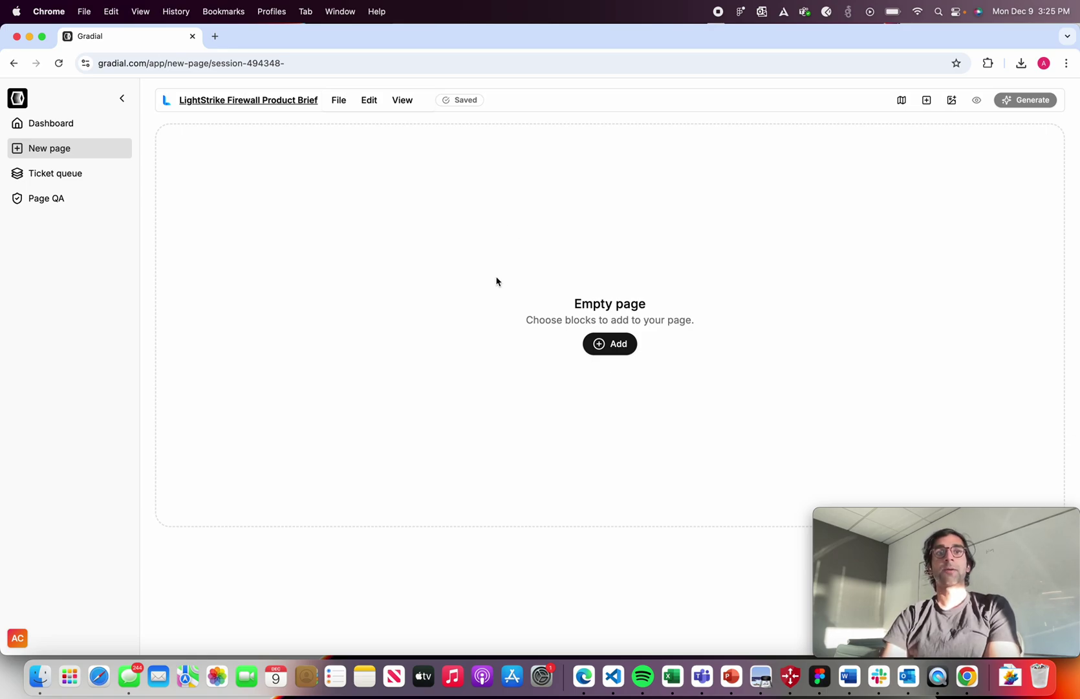
Add the Product Page template's blocks, Hero and Cards through FAQ and Case Study, and review them
{"action": "left_click", "coordinate": [623, 348]}
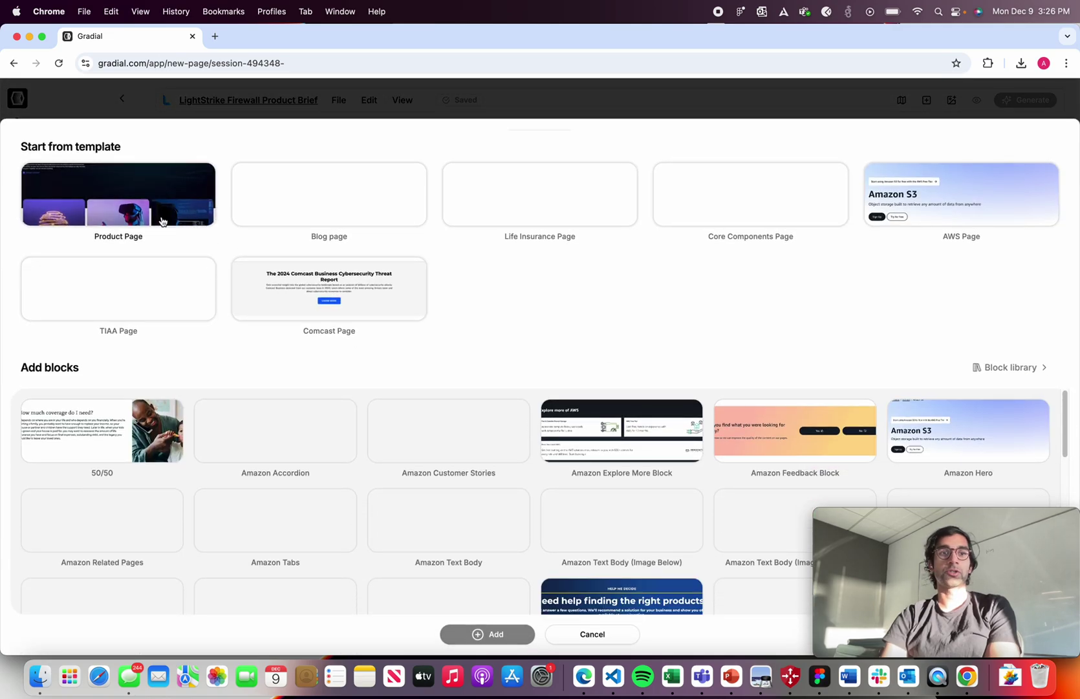
{"action": "left_click", "coordinate": [191, 247]}
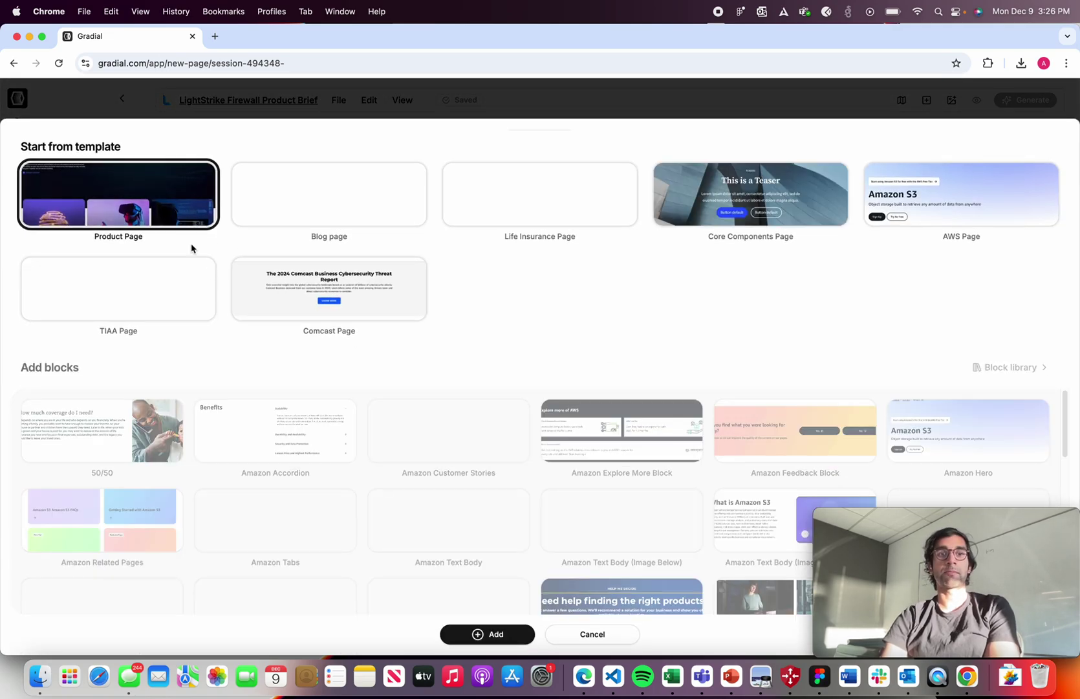
{"action": "left_click", "coordinate": [485, 632]}
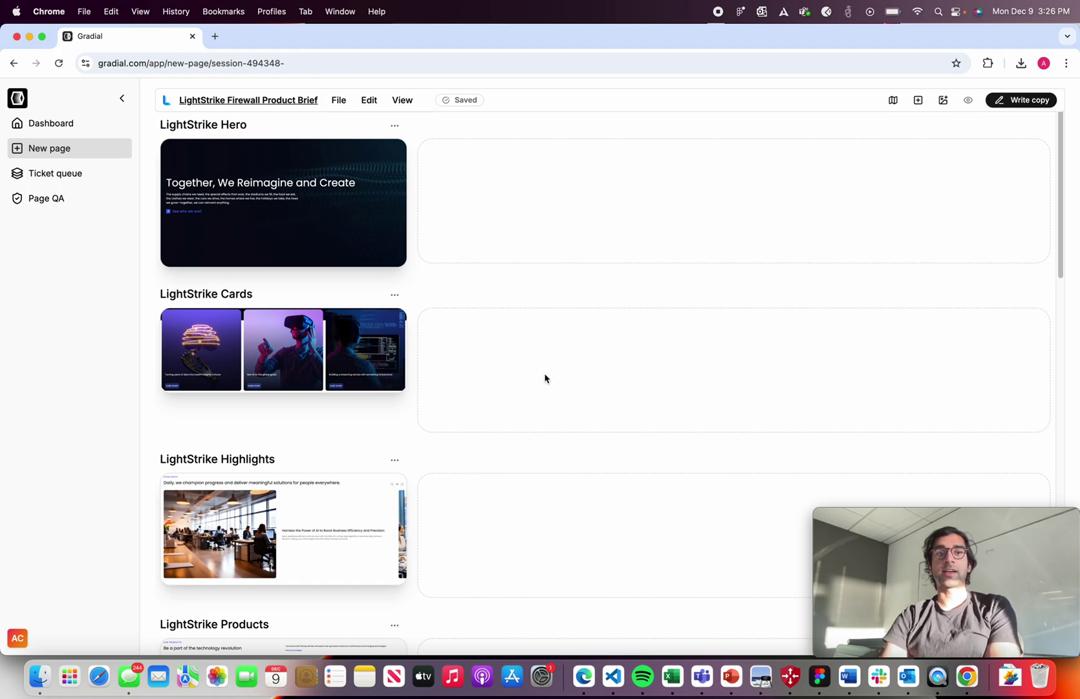
{"action": "scroll", "coordinate": [545, 379], "scroll_direction": "down", "scroll_amount": 15}
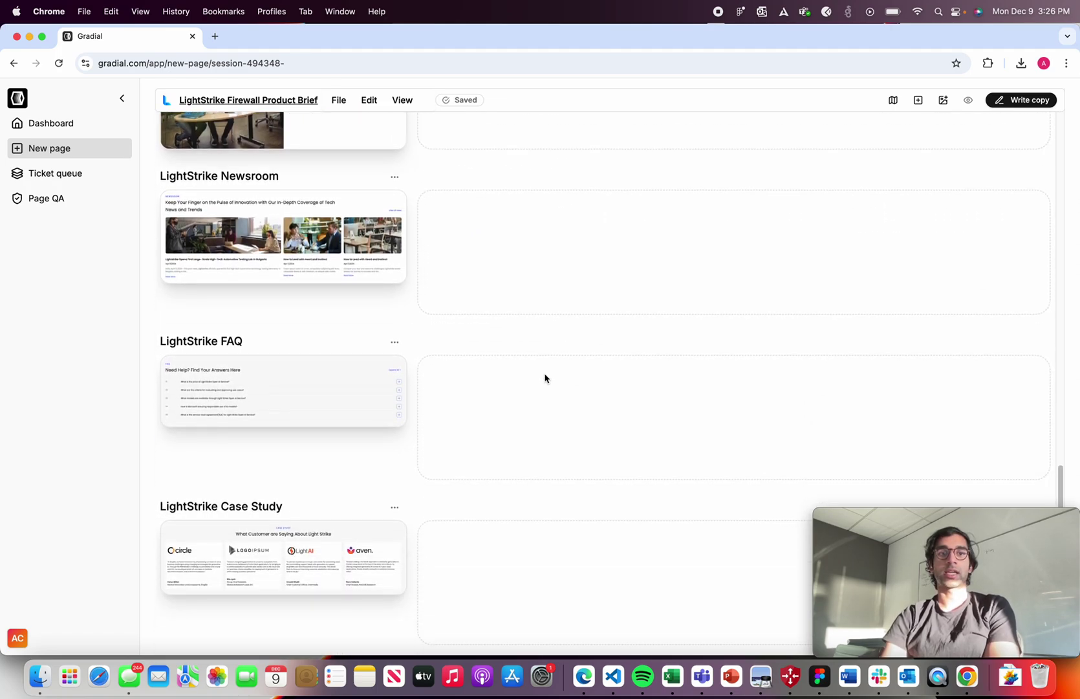
{"action": "scroll", "coordinate": [545, 379], "scroll_direction": "up", "scroll_amount": 10}
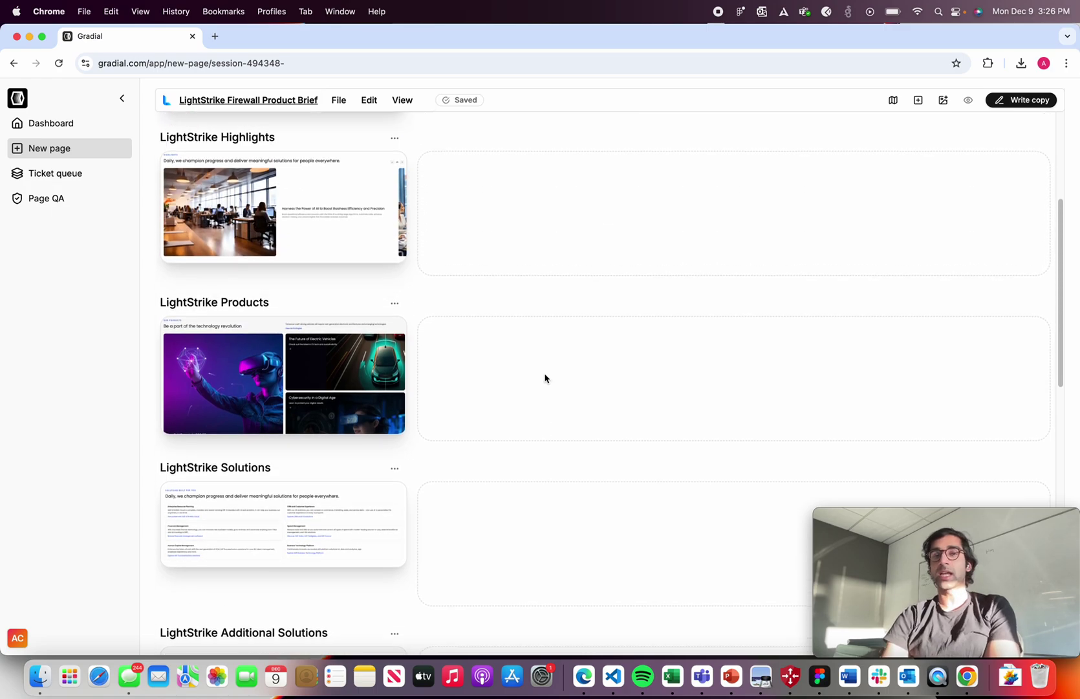
{"action": "scroll", "coordinate": [544, 378], "scroll_direction": "up", "scroll_amount": 5}
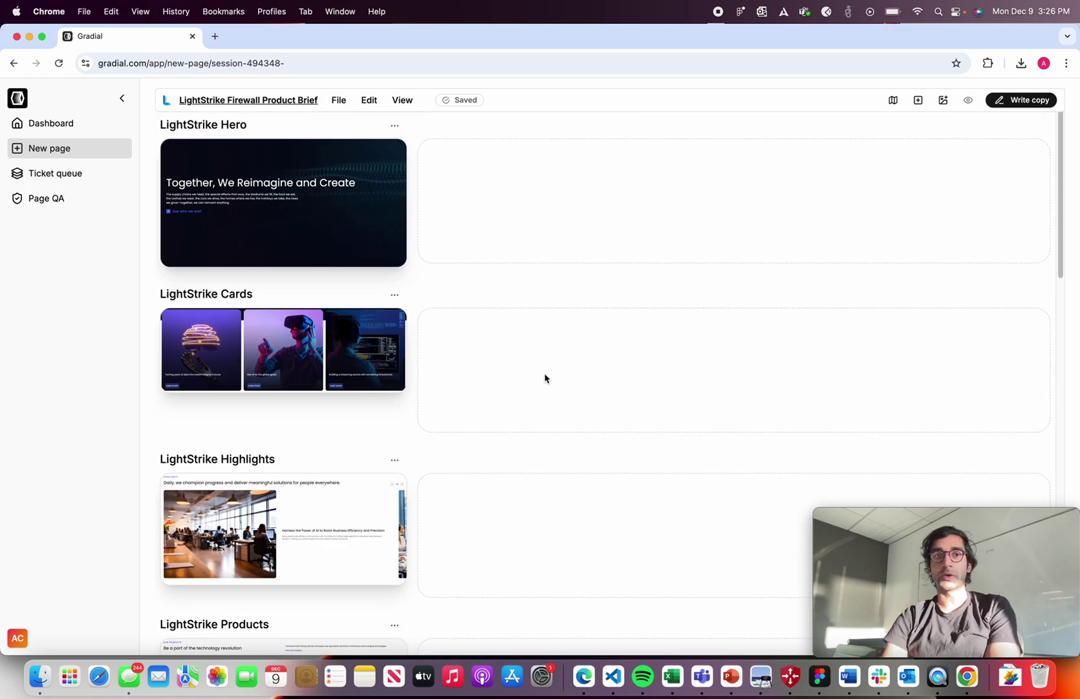
Have AI write copy for all sections, then scroll down to Cards #1
{"action": "left_click", "coordinate": [1034, 100]}
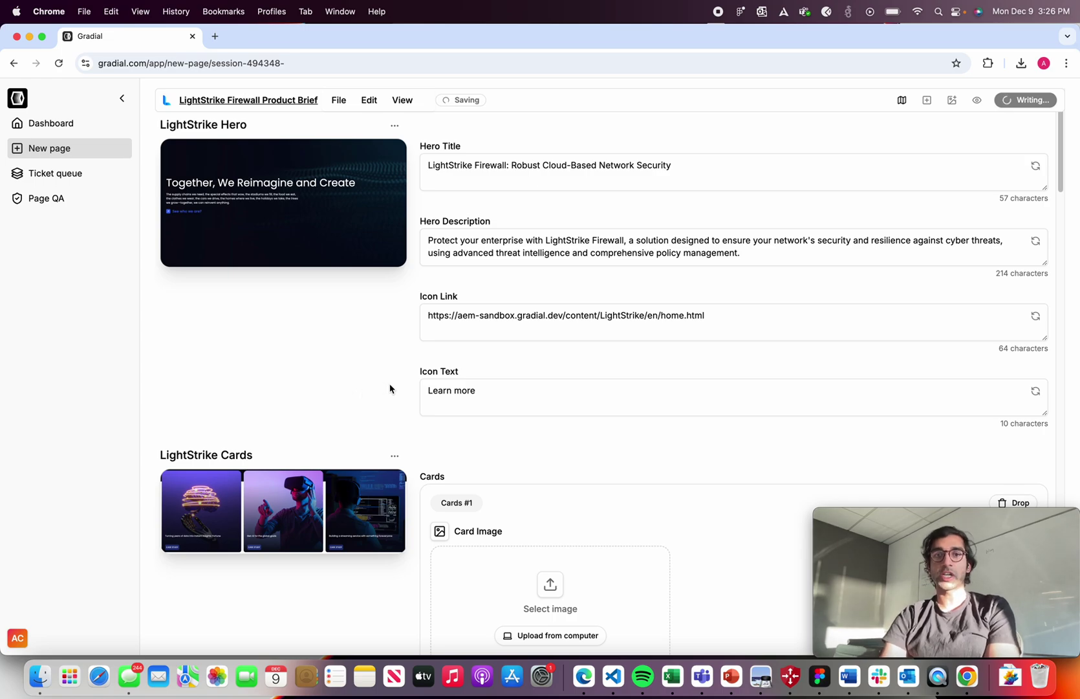
{"action": "scroll", "coordinate": [390, 388], "scroll_direction": "down", "scroll_amount": 5}
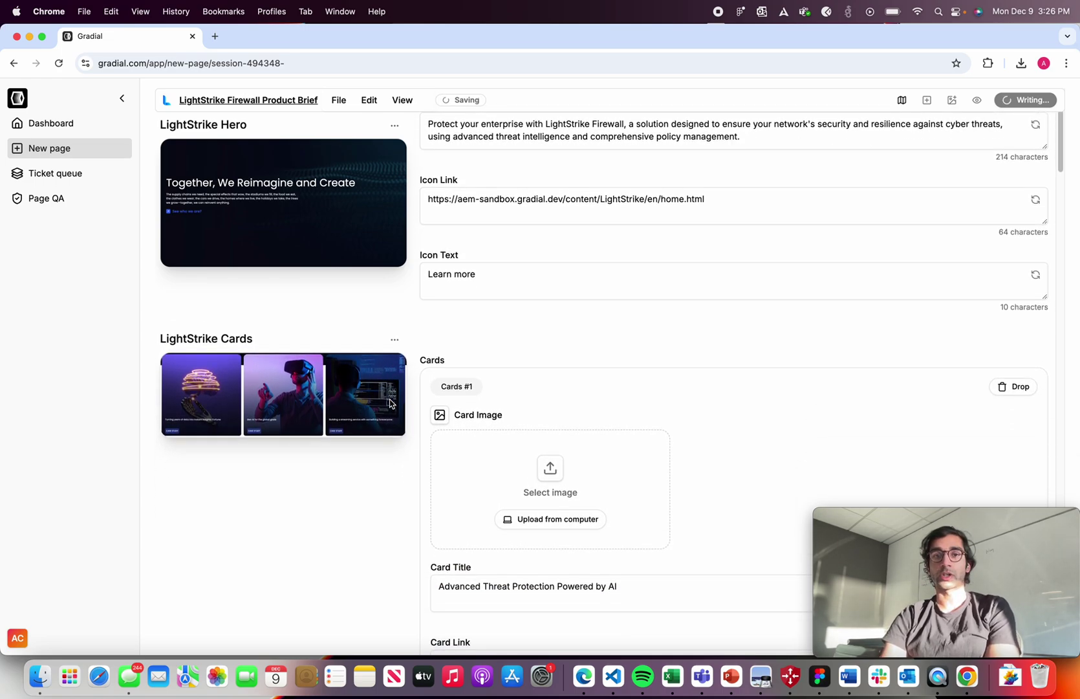
{"action": "scroll", "coordinate": [390, 403], "scroll_direction": "down", "scroll_amount": 7}
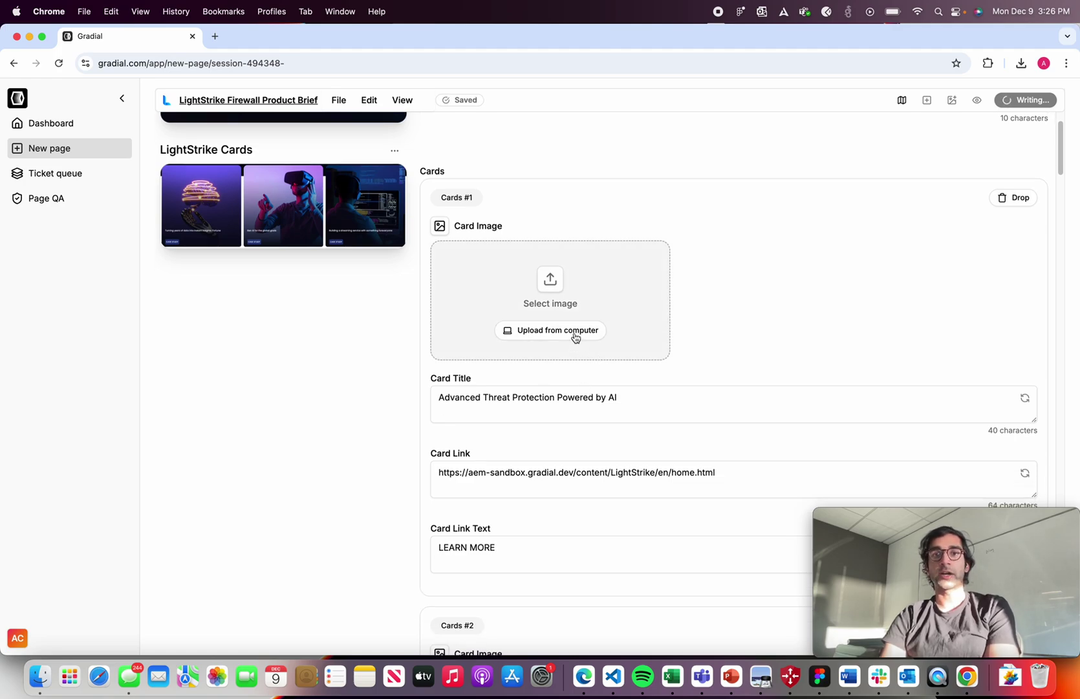
Upload Lightstrike folder photos for the three cards, using lightstrike-hero.jpg for the third
{"action": "left_click", "coordinate": [557, 330]}
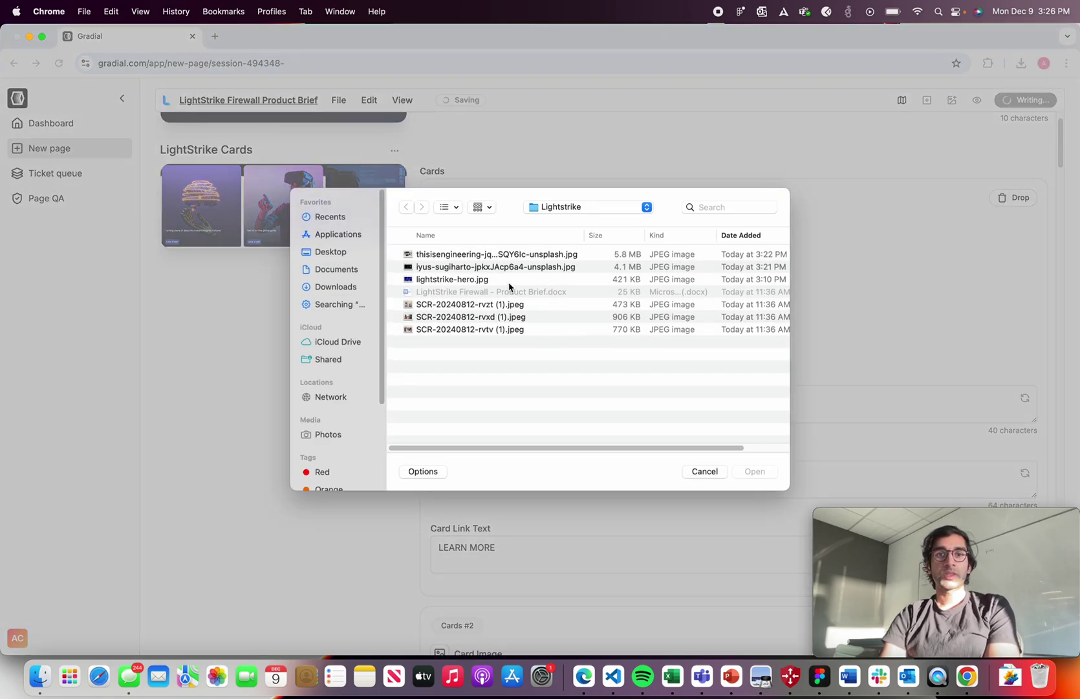
{"action": "double_click", "coordinate": [501, 256]}
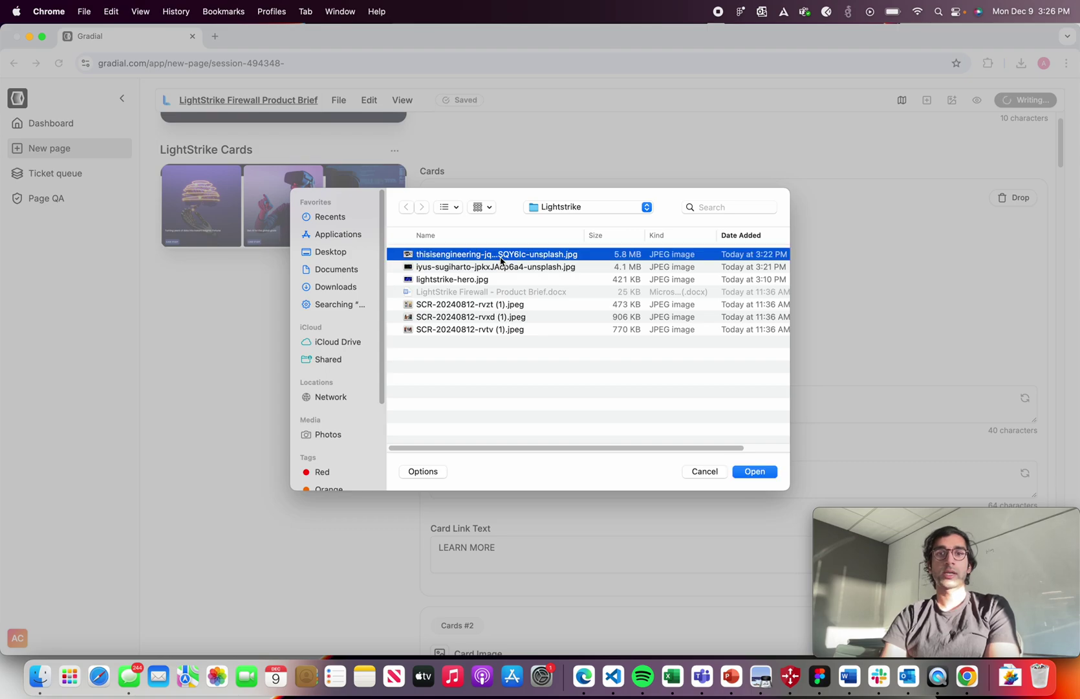
{"action": "scroll", "coordinate": [506, 433], "scroll_direction": "down", "scroll_amount": 1}
{"action": "scroll", "coordinate": [506, 433], "scroll_direction": "down", "scroll_amount": 1}
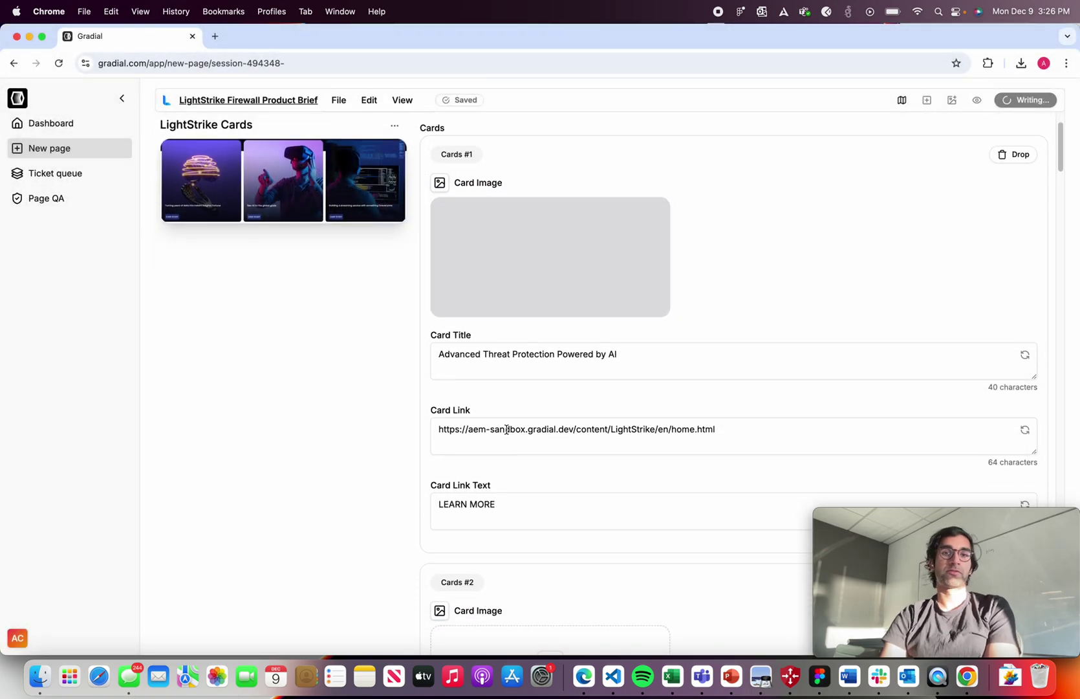
{"action": "scroll", "coordinate": [506, 431], "scroll_direction": "down", "scroll_amount": 1}
{"action": "scroll", "coordinate": [506, 429], "scroll_direction": "down", "scroll_amount": 5}
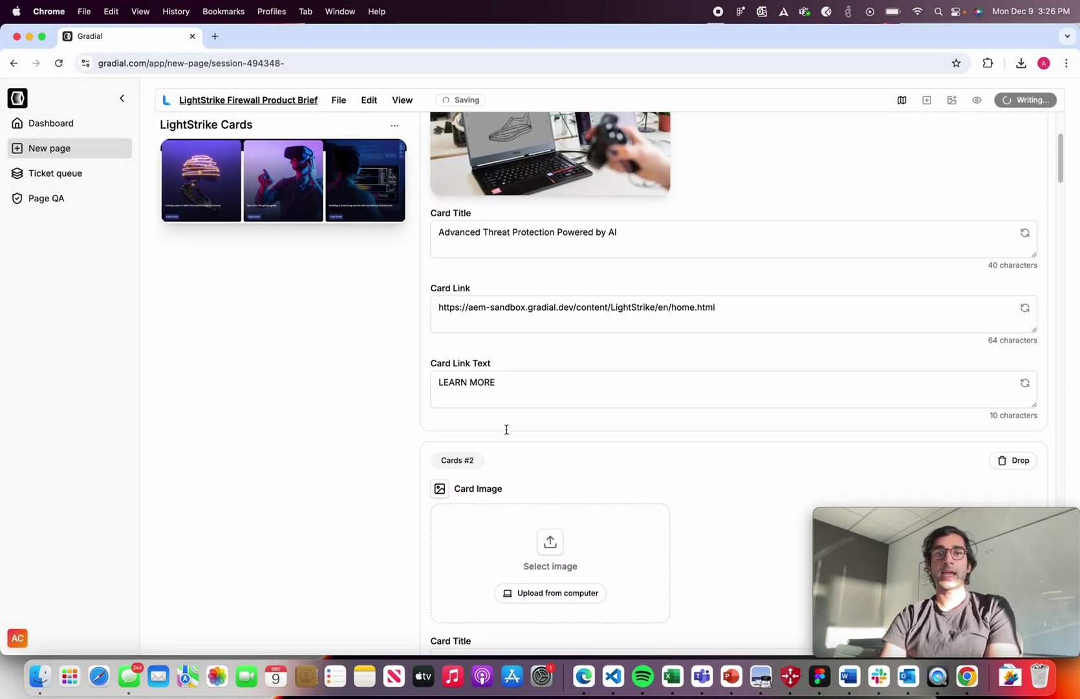
{"action": "left_click", "coordinate": [552, 427]}
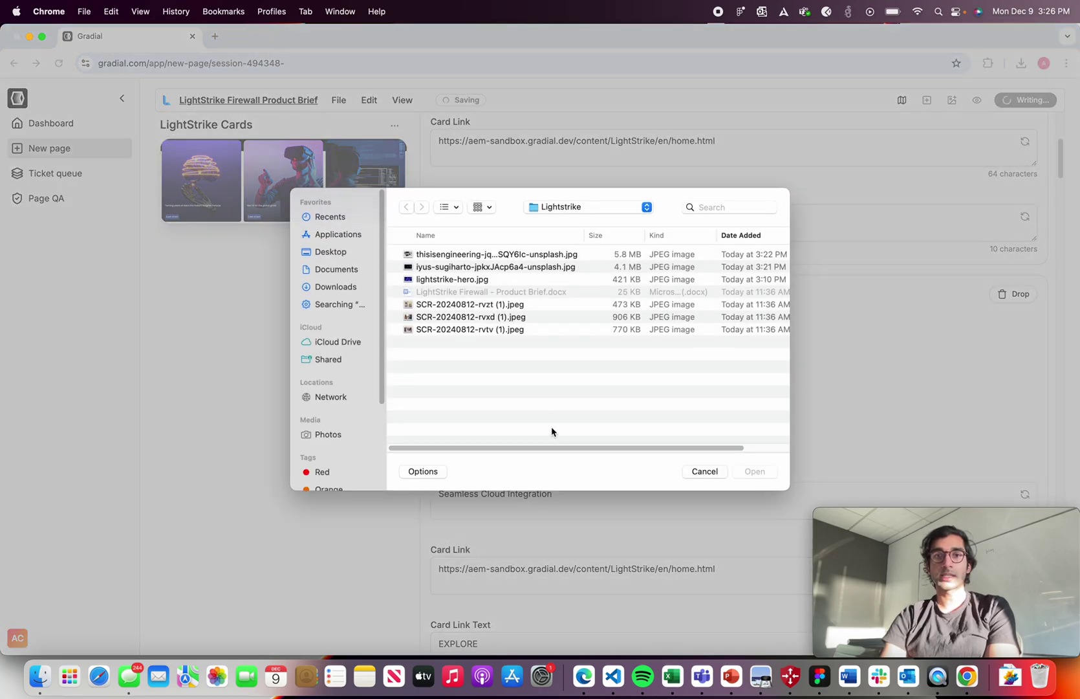
{"action": "double_click", "coordinate": [500, 267]}
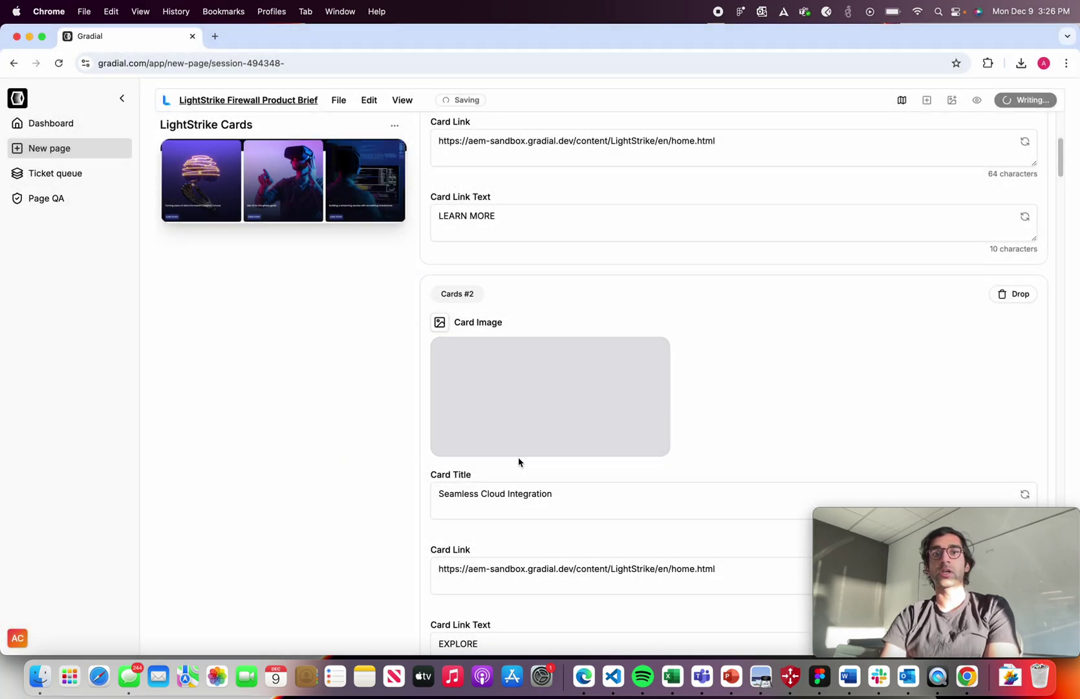
{"action": "scroll", "coordinate": [518, 461], "scroll_direction": "down", "scroll_amount": 6}
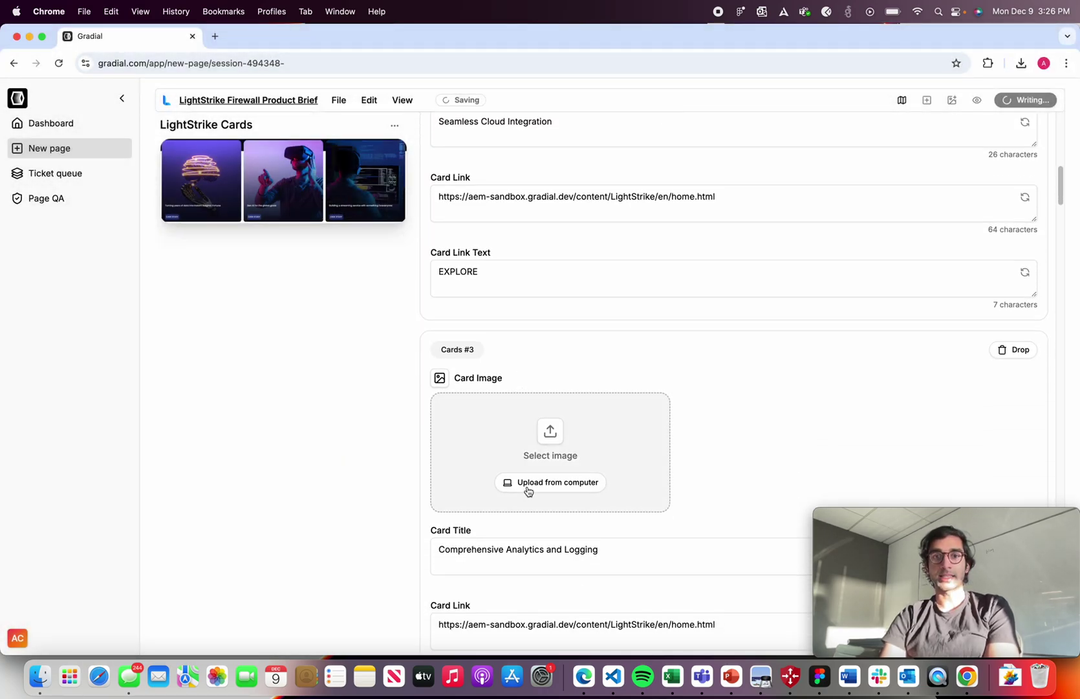
{"action": "left_click", "coordinate": [529, 487]}
{"action": "double_click", "coordinate": [477, 279]}
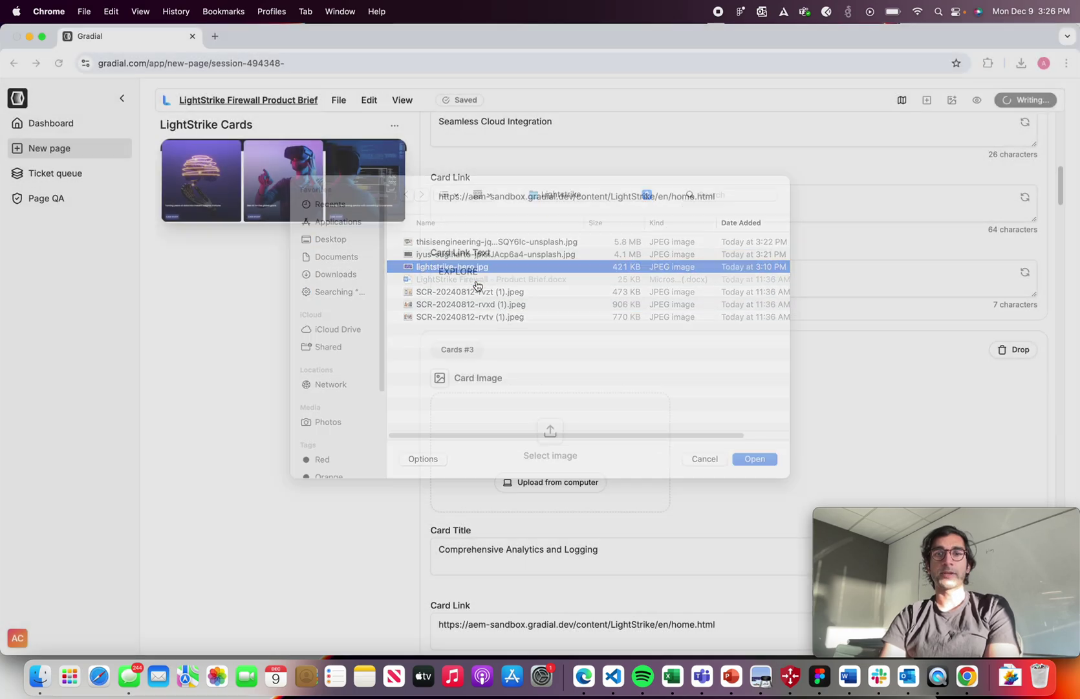
Upload images for the first two highlight slides, the second being the app-icons photo
{"action": "scroll", "coordinate": [542, 400], "scroll_direction": "down", "scroll_amount": 8}
{"action": "scroll", "coordinate": [542, 400], "scroll_direction": "down", "scroll_amount": 5}
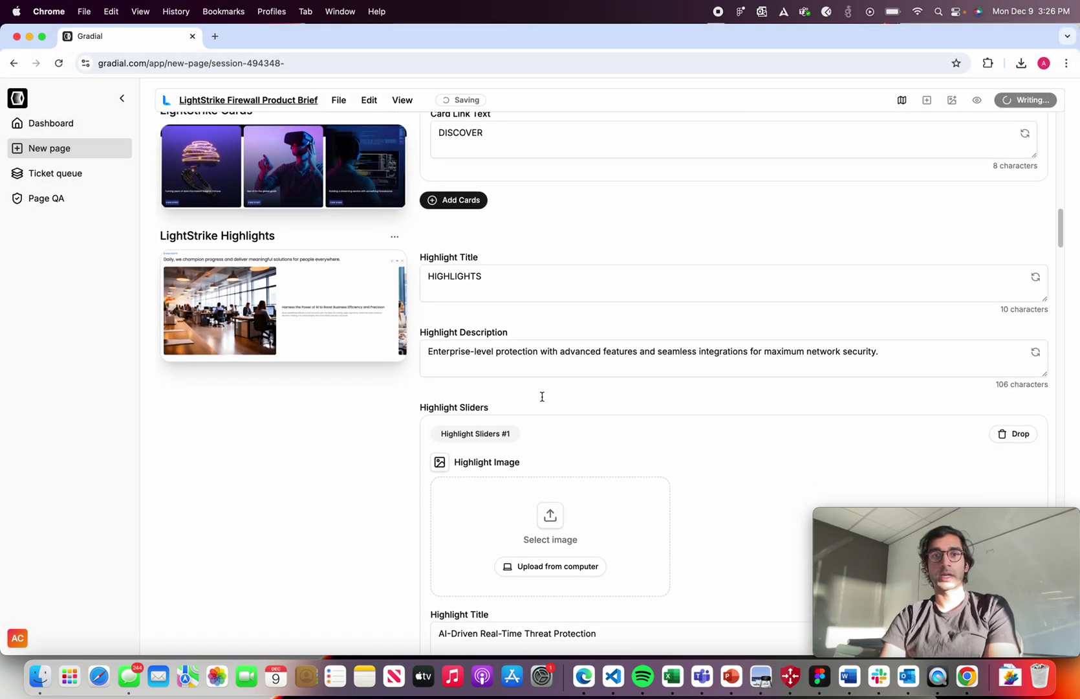
{"action": "left_click", "coordinate": [562, 439]}
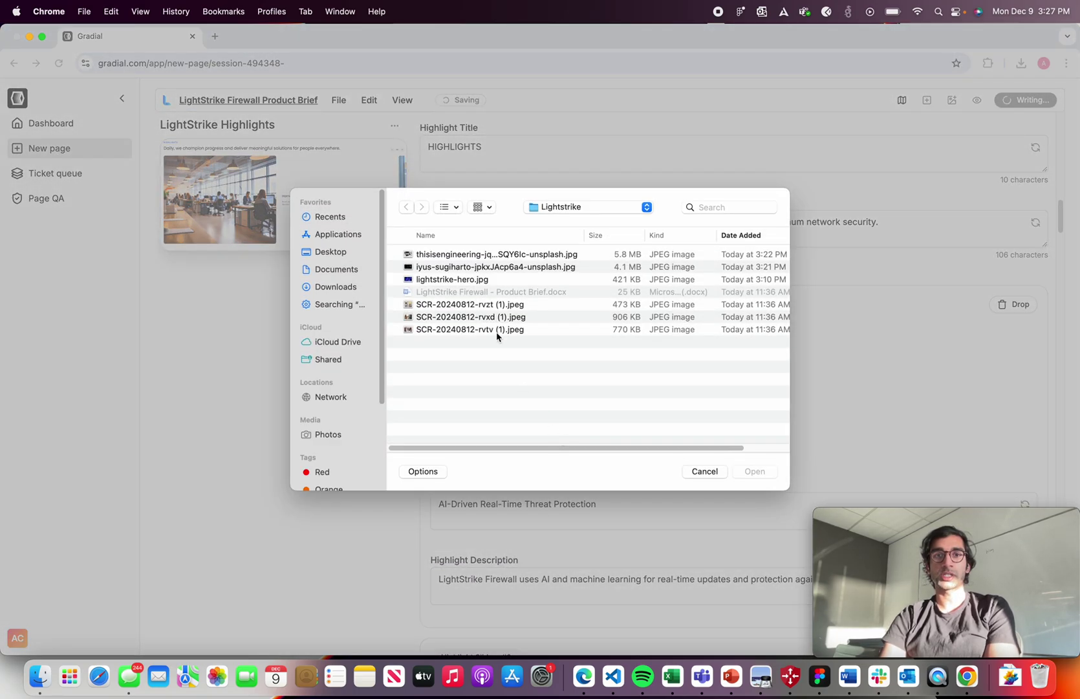
{"action": "double_click", "coordinate": [496, 254]}
{"action": "scroll", "coordinate": [551, 385], "scroll_direction": "down", "scroll_amount": 4}
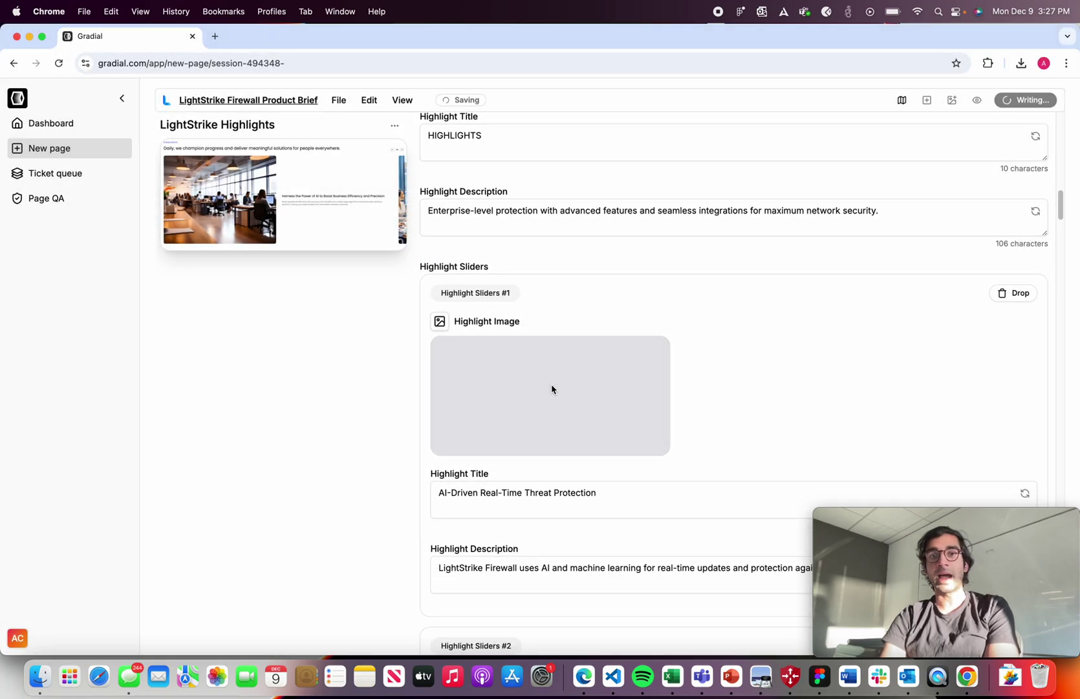
{"action": "scroll", "coordinate": [552, 386], "scroll_direction": "down", "scroll_amount": 3}
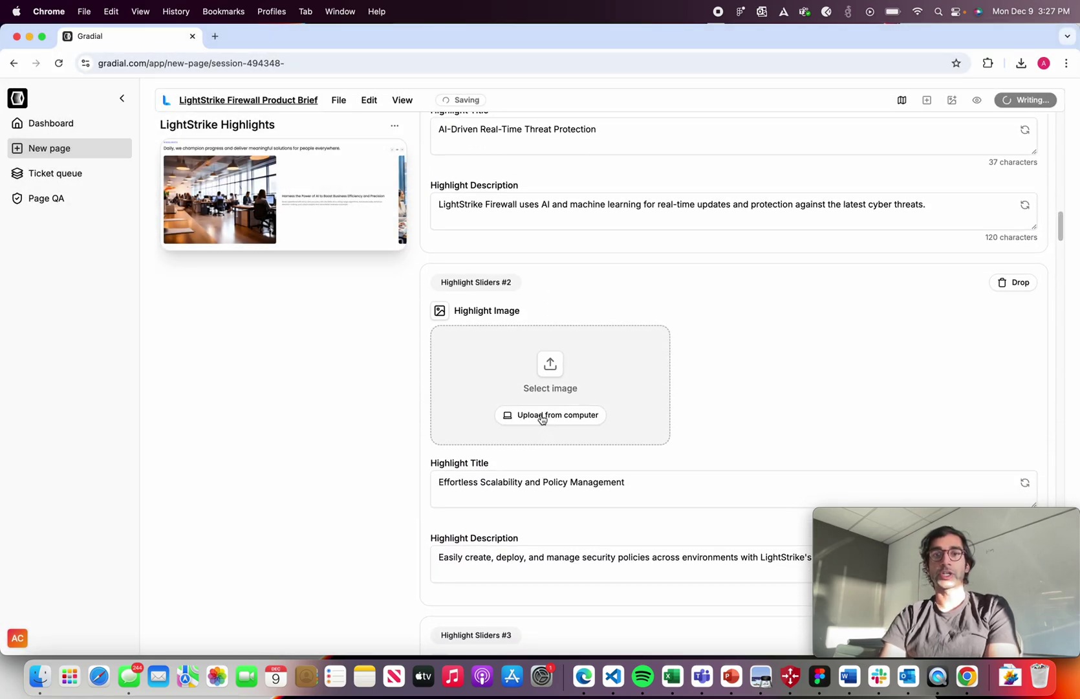
{"action": "left_click", "coordinate": [540, 417]}
{"action": "double_click", "coordinate": [505, 268]}
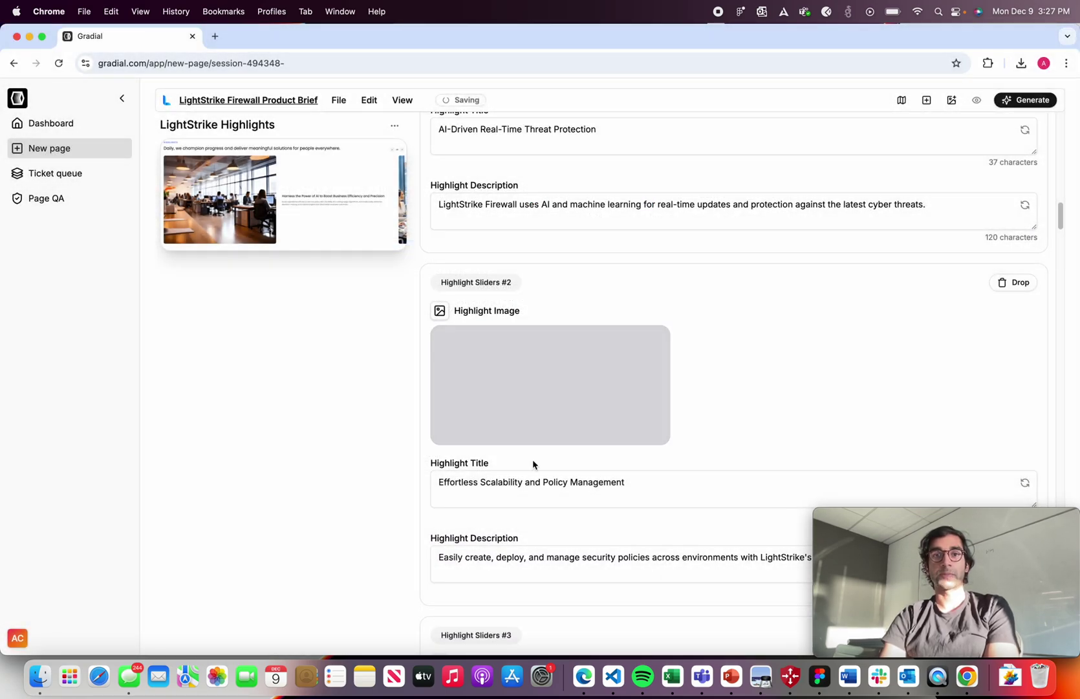
Use lightstrike-hero.jpg for the third and fourth highlight slide images
{"action": "scroll", "coordinate": [533, 463], "scroll_direction": "down", "scroll_amount": 5}
{"action": "left_click", "coordinate": [545, 453]}
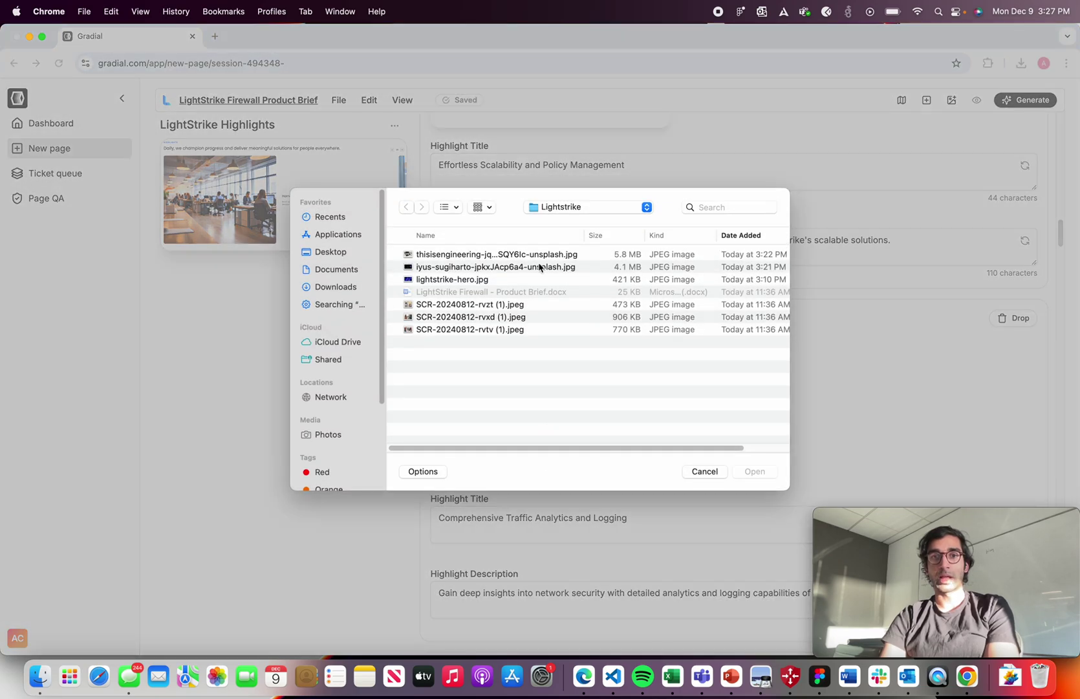
{"action": "left_click", "coordinate": [523, 279]}
{"action": "double_click", "coordinate": [522, 278]}
{"action": "scroll", "coordinate": [585, 458], "scroll_direction": "down", "scroll_amount": 10}
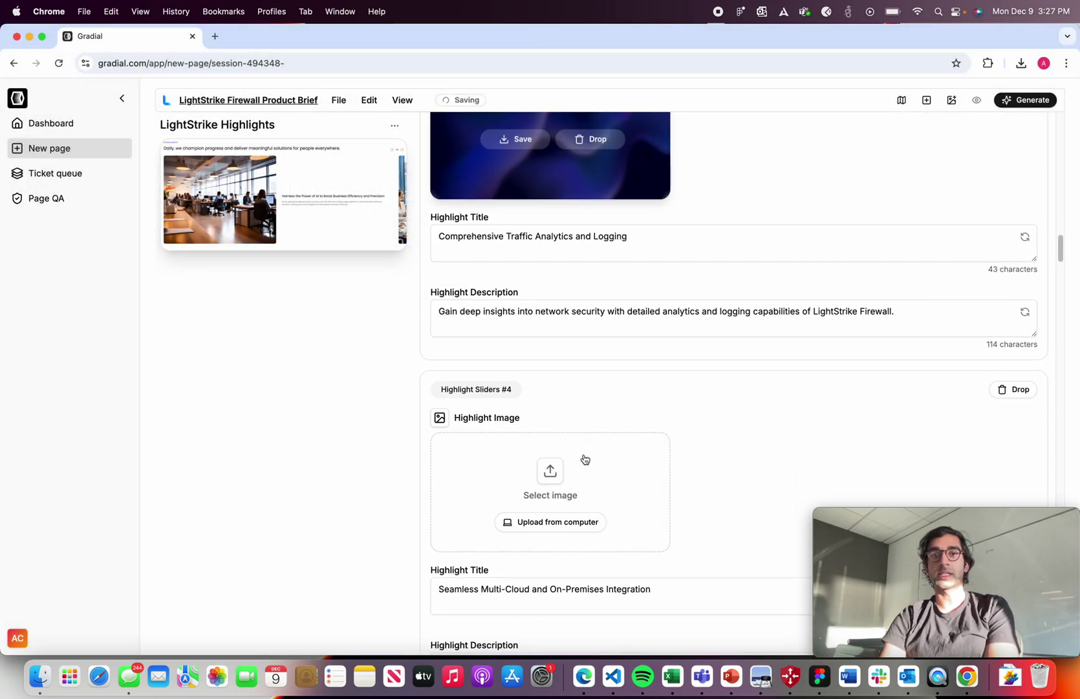
{"action": "left_click", "coordinate": [560, 332]}
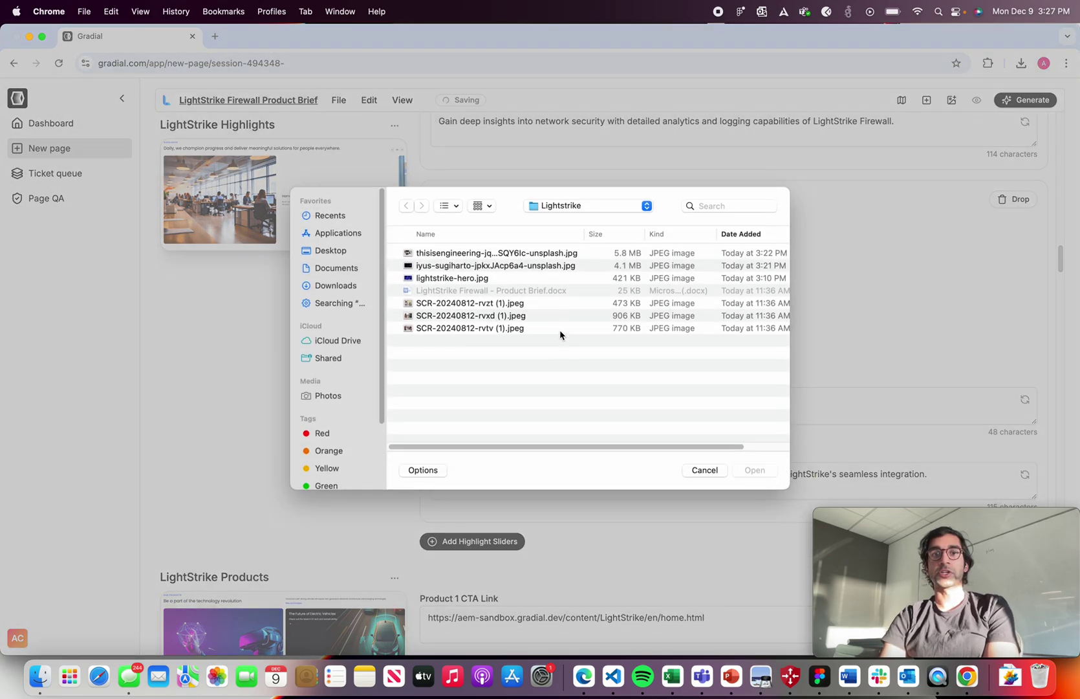
{"action": "left_click", "coordinate": [516, 280]}
{"action": "double_click", "coordinate": [516, 279]}
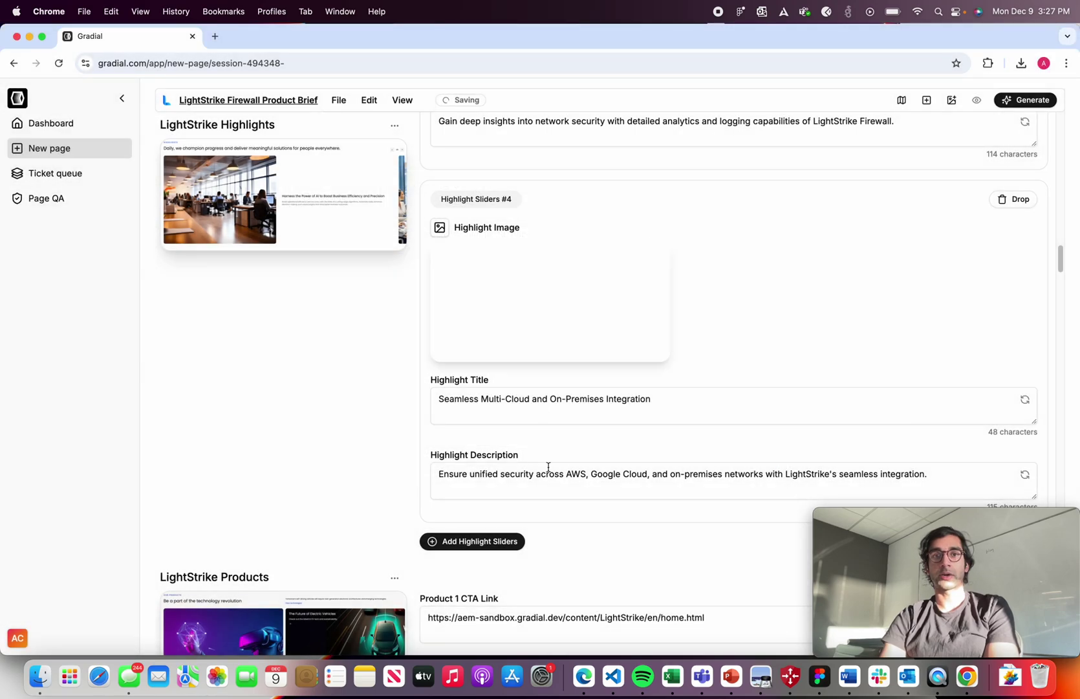
Set product images: lightstrike-hero.jpg for Product 1, app-icons for Product 2, first photo for Product 3
{"action": "scroll", "coordinate": [550, 471], "scroll_direction": "down", "scroll_amount": 8}
{"action": "scroll", "coordinate": [550, 471], "scroll_direction": "down", "scroll_amount": 5}
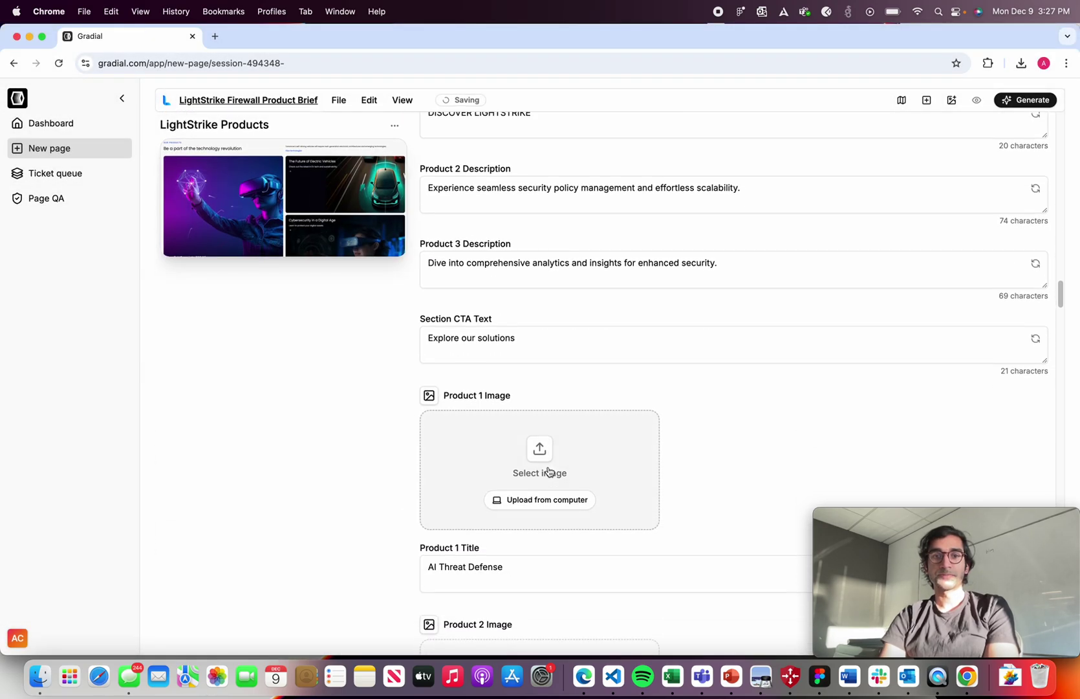
{"action": "left_click", "coordinate": [536, 500]}
{"action": "double_click", "coordinate": [468, 279]}
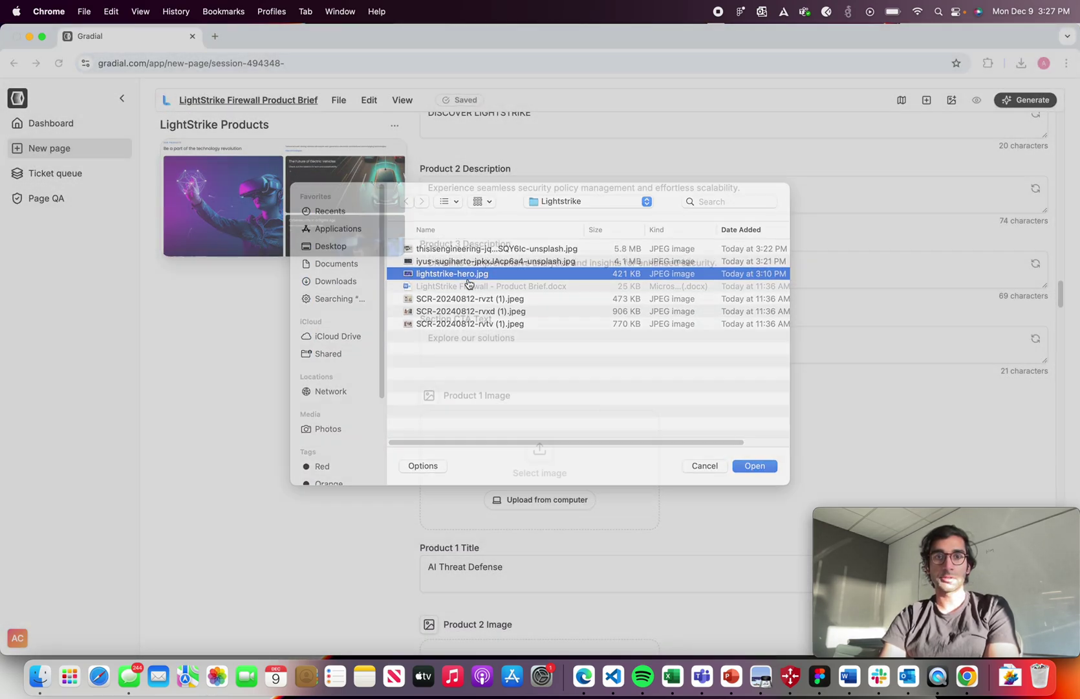
{"action": "scroll", "coordinate": [533, 557], "scroll_direction": "down", "scroll_amount": 4}
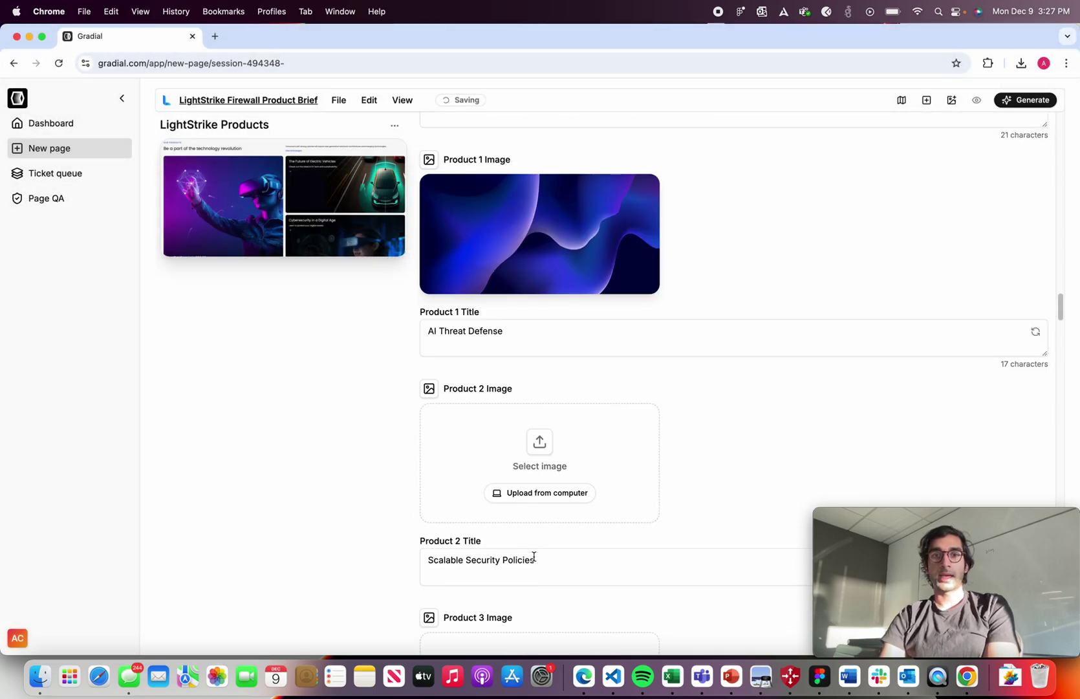
{"action": "left_click", "coordinate": [540, 486]}
{"action": "double_click", "coordinate": [478, 268]}
{"action": "scroll", "coordinate": [523, 537], "scroll_direction": "down", "scroll_amount": 5}
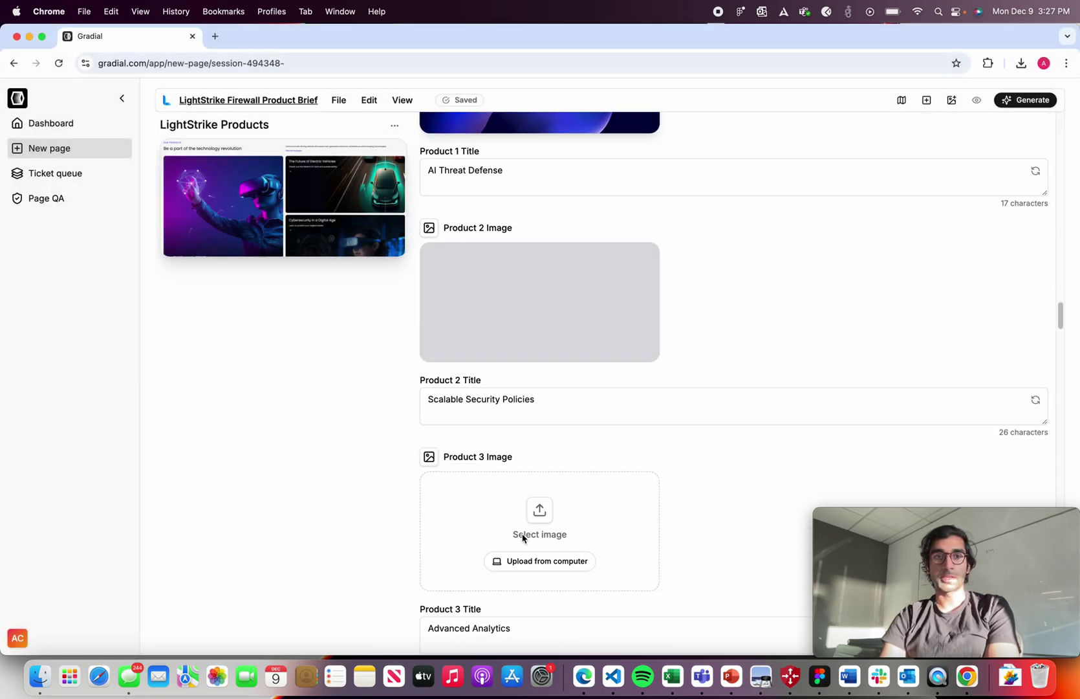
{"action": "left_click", "coordinate": [536, 419]}
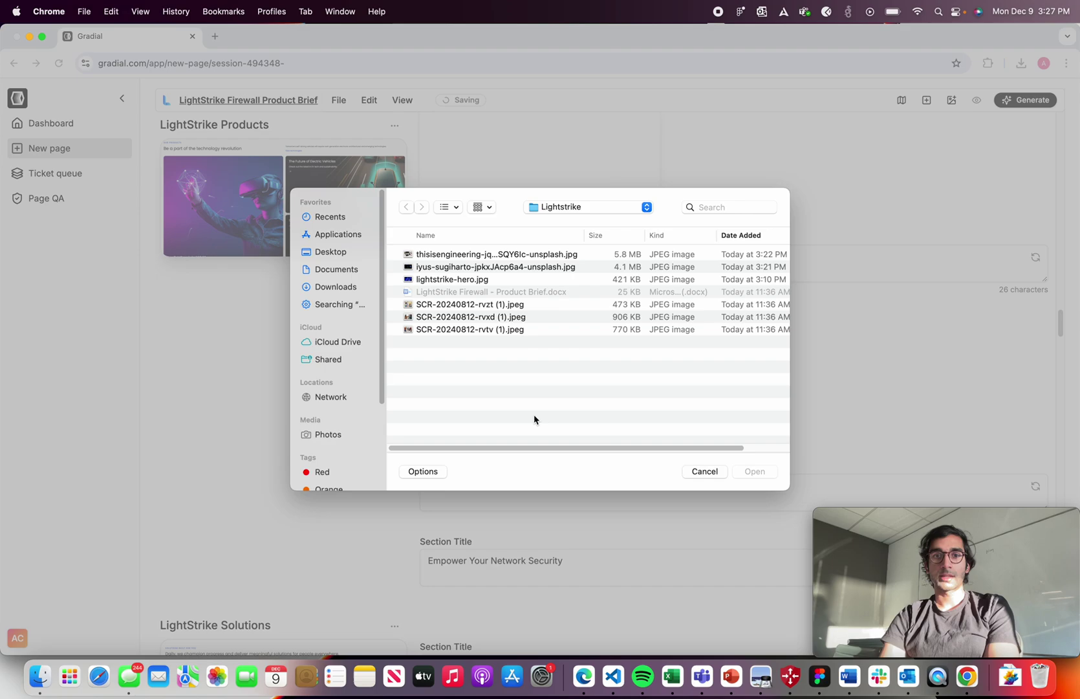
{"action": "left_click", "coordinate": [483, 256]}
{"action": "double_click", "coordinate": [483, 255]}
{"action": "scroll", "coordinate": [766, 366], "scroll_direction": "down", "scroll_amount": 3}
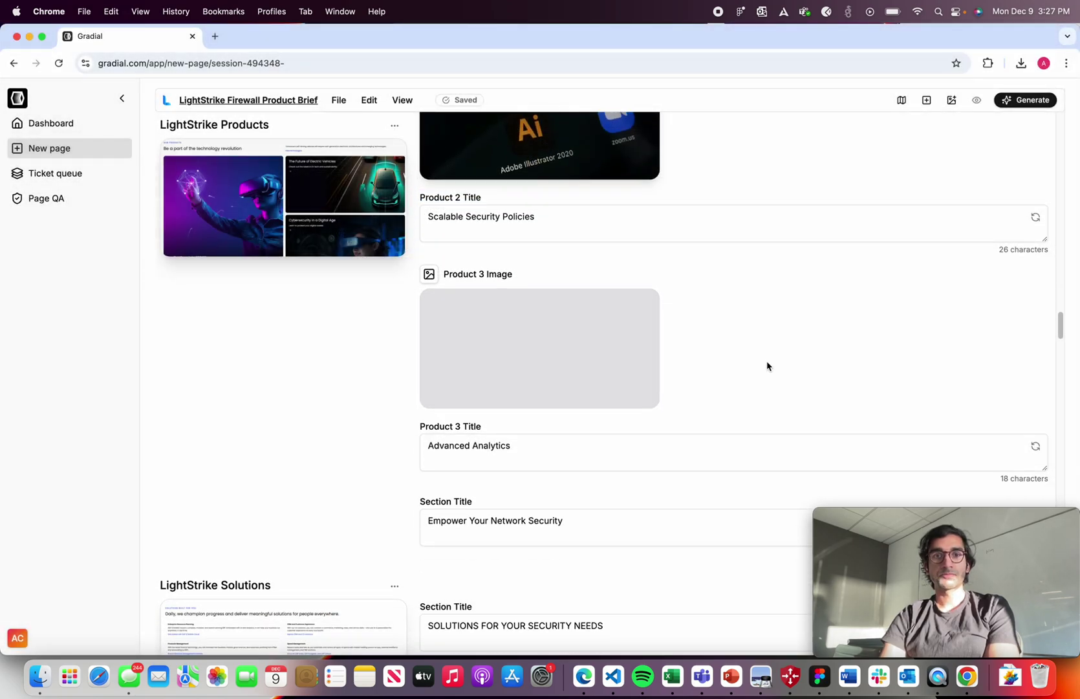
{"action": "scroll", "coordinate": [766, 366], "scroll_direction": "up", "scroll_amount": 3}
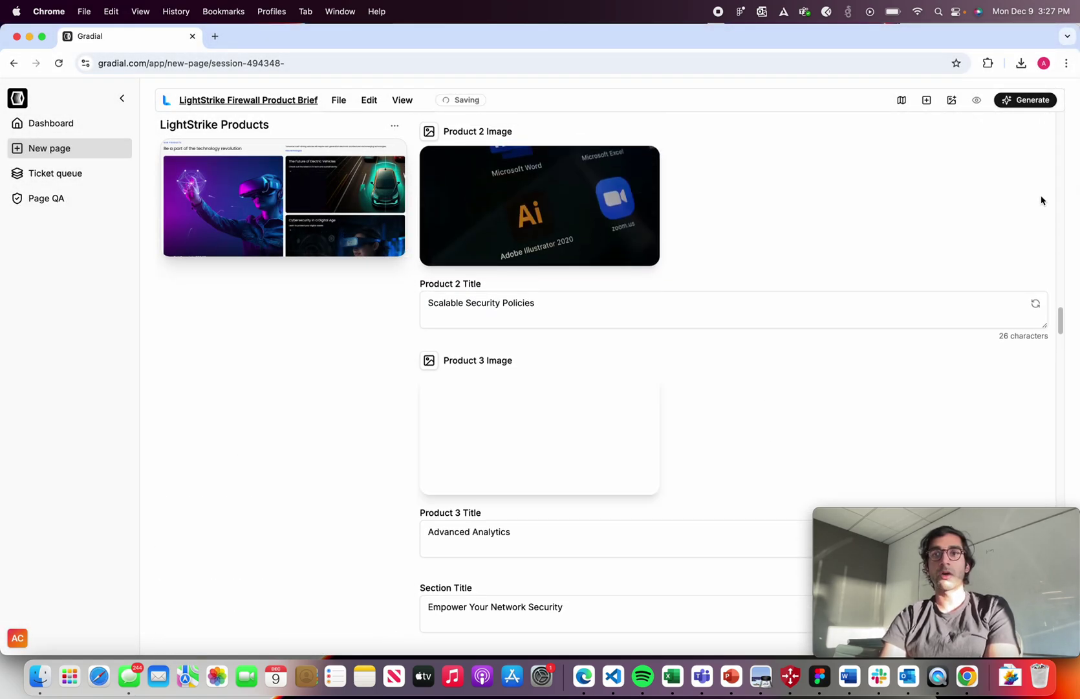
Generate the page and follow the run until its status shows Completed
{"action": "left_click", "coordinate": [1028, 100]}
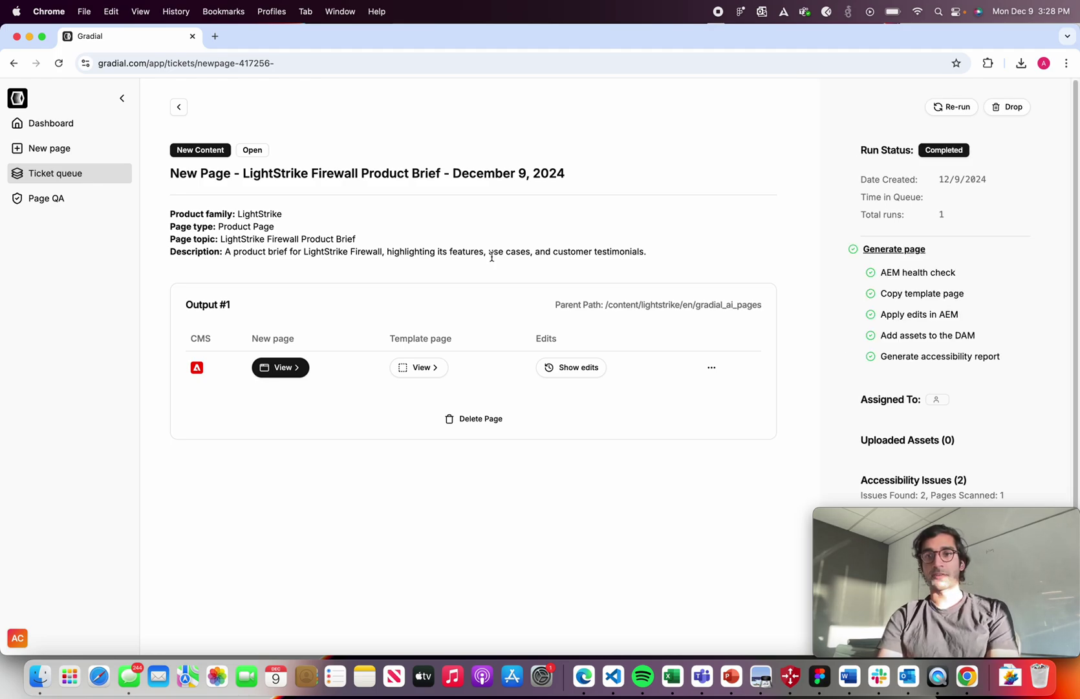
{"action": "scroll", "coordinate": [899, 401], "scroll_direction": "down", "scroll_amount": 2}
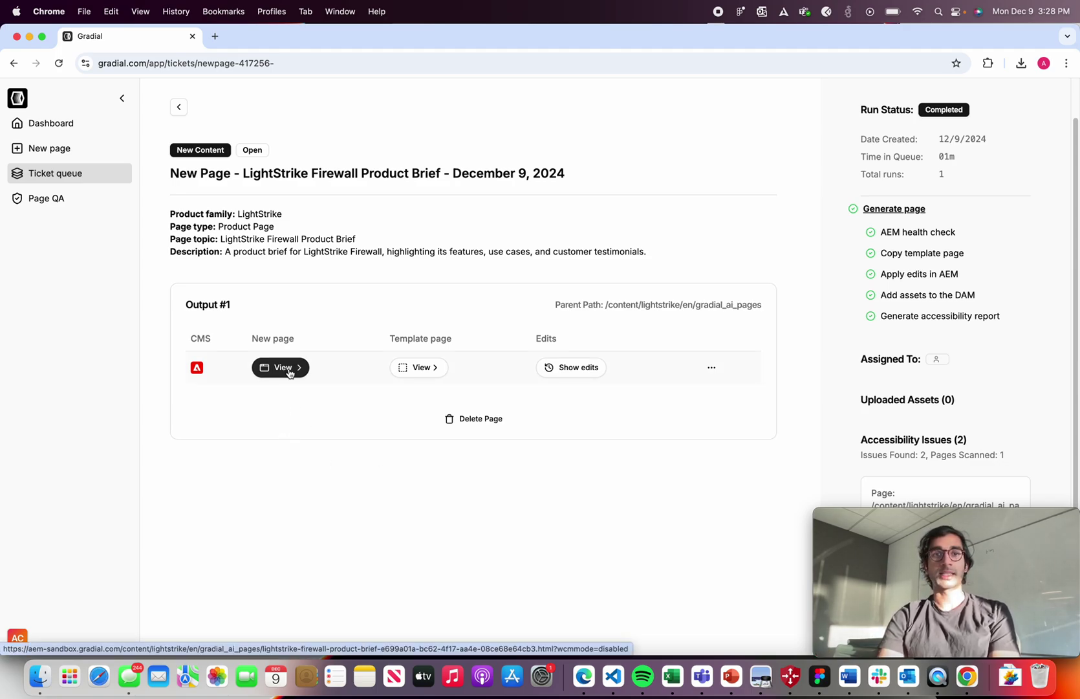
Open the new page in AEM and review the hero, cards, highlights, products and industry solutions
{"action": "left_click", "coordinate": [289, 373]}
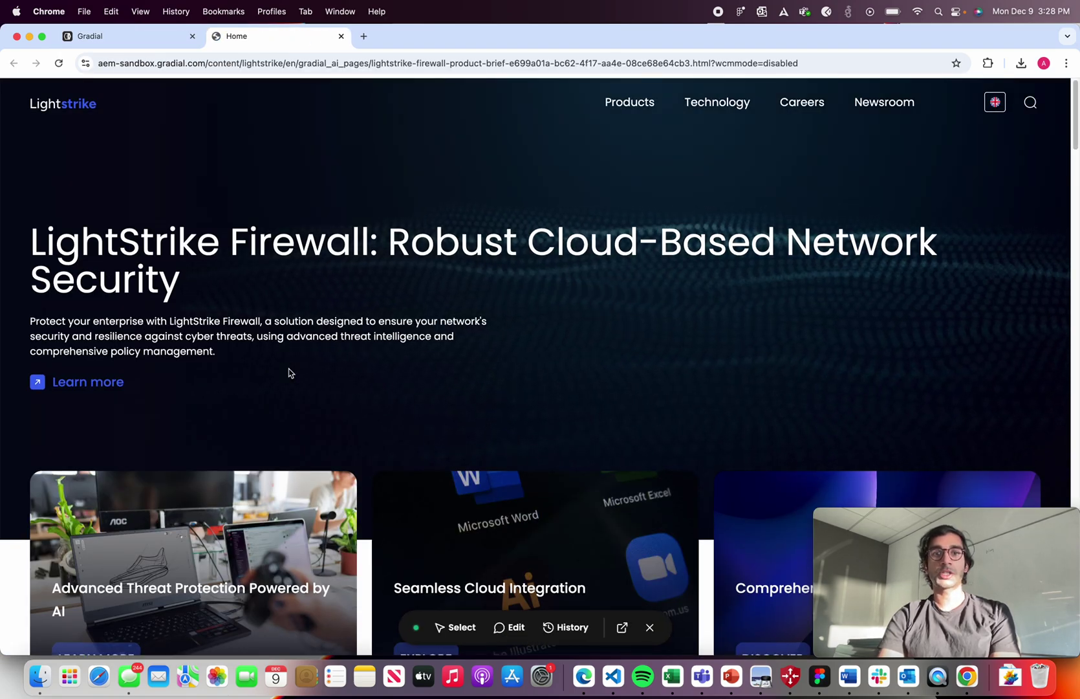
{"action": "scroll", "coordinate": [289, 373], "scroll_direction": "down", "scroll_amount": 1}
{"action": "scroll", "coordinate": [289, 373], "scroll_direction": "down", "scroll_amount": 5}
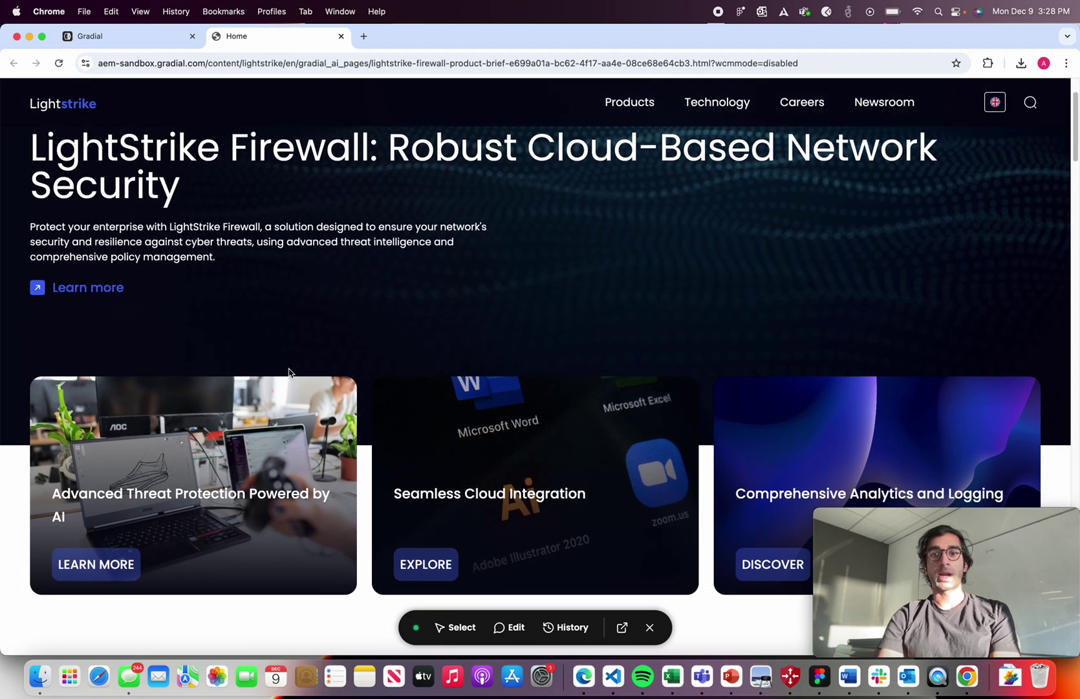
{"action": "scroll", "coordinate": [289, 373], "scroll_direction": "down", "scroll_amount": 1}
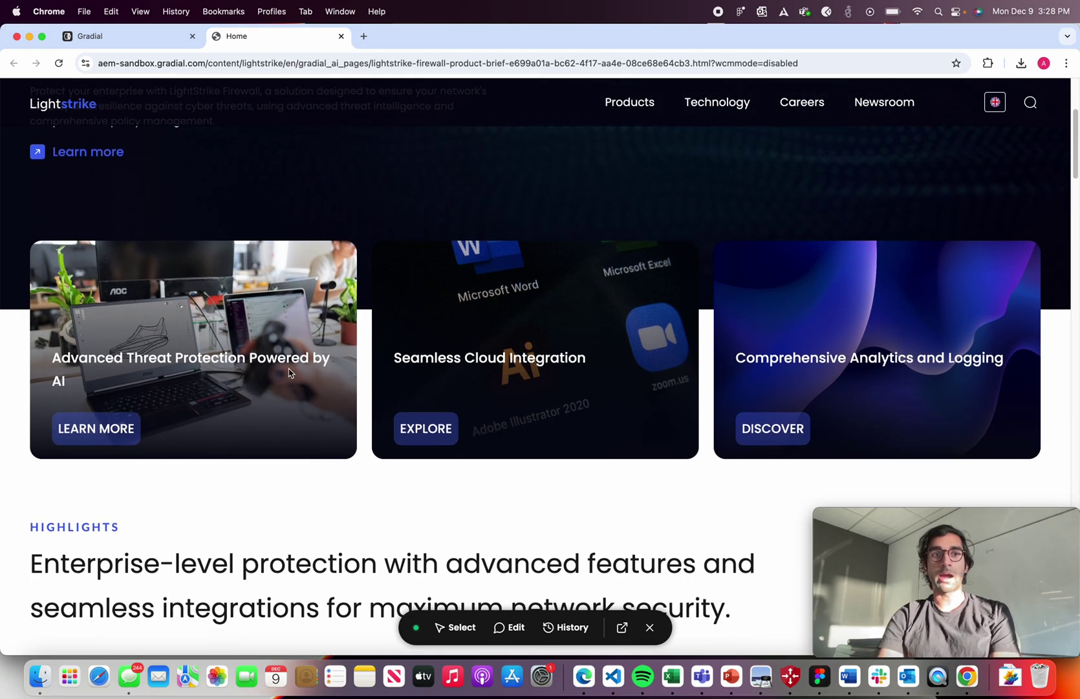
{"action": "scroll", "coordinate": [289, 373], "scroll_direction": "up", "scroll_amount": 4}
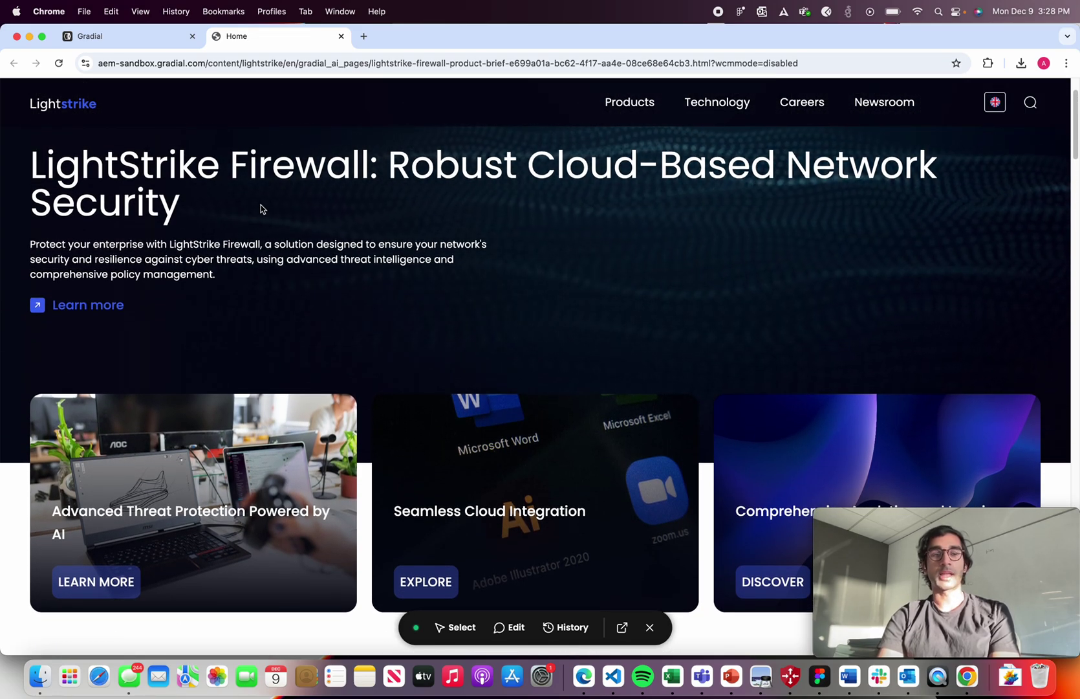
{"action": "scroll", "coordinate": [277, 259], "scroll_direction": "down", "scroll_amount": 4}
{"action": "scroll", "coordinate": [277, 259], "scroll_direction": "down", "scroll_amount": 10}
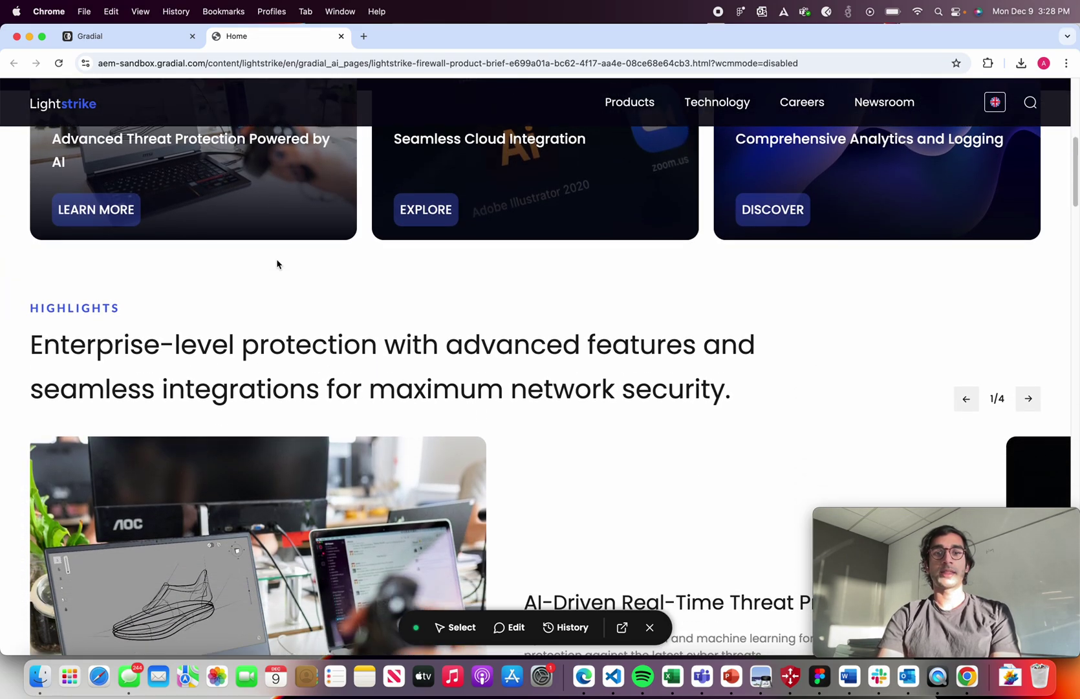
{"action": "scroll", "coordinate": [277, 259], "scroll_direction": "down", "scroll_amount": 6}
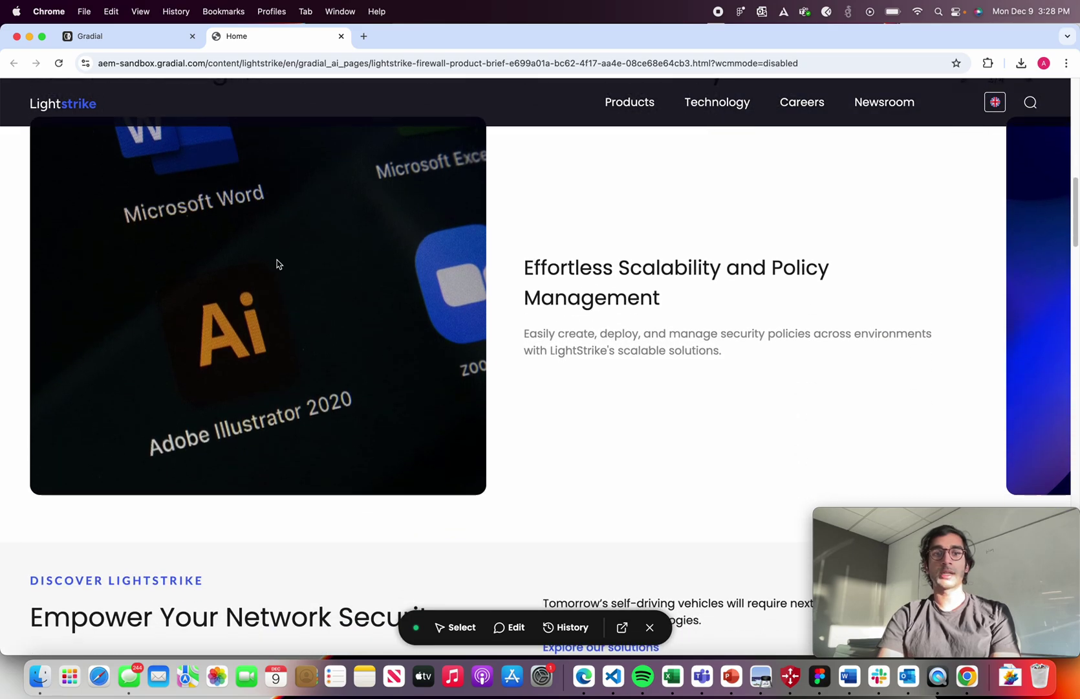
{"action": "scroll", "coordinate": [277, 262], "scroll_direction": "down", "scroll_amount": 6}
{"action": "scroll", "coordinate": [277, 264], "scroll_direction": "down", "scroll_amount": 13}
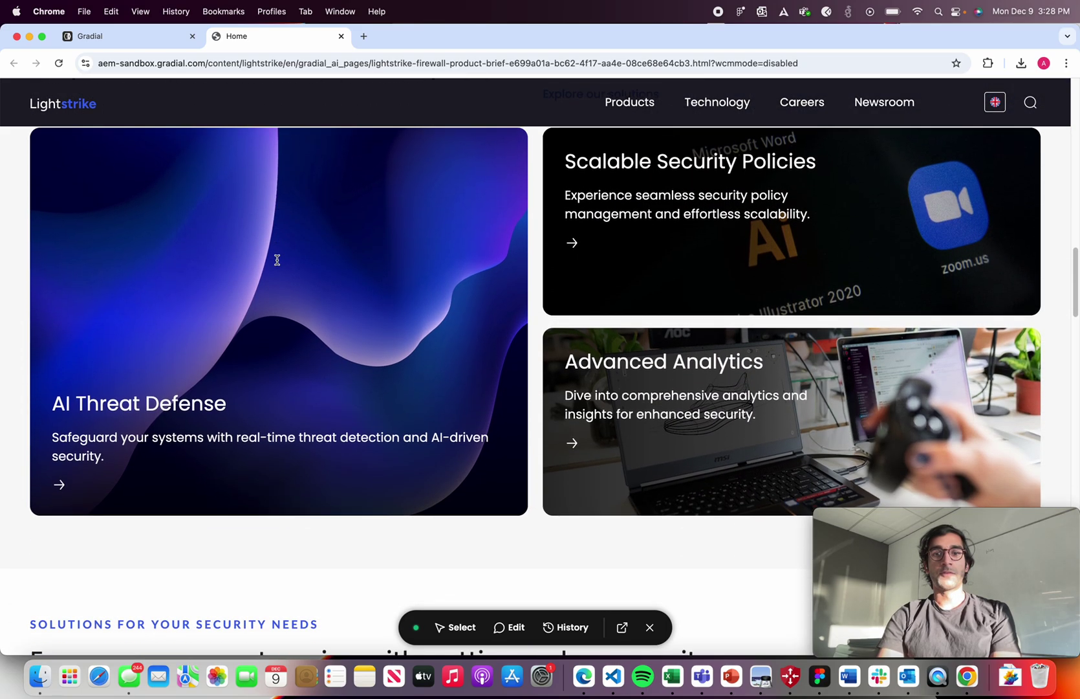
{"action": "scroll", "coordinate": [277, 264], "scroll_direction": "down", "scroll_amount": 5}
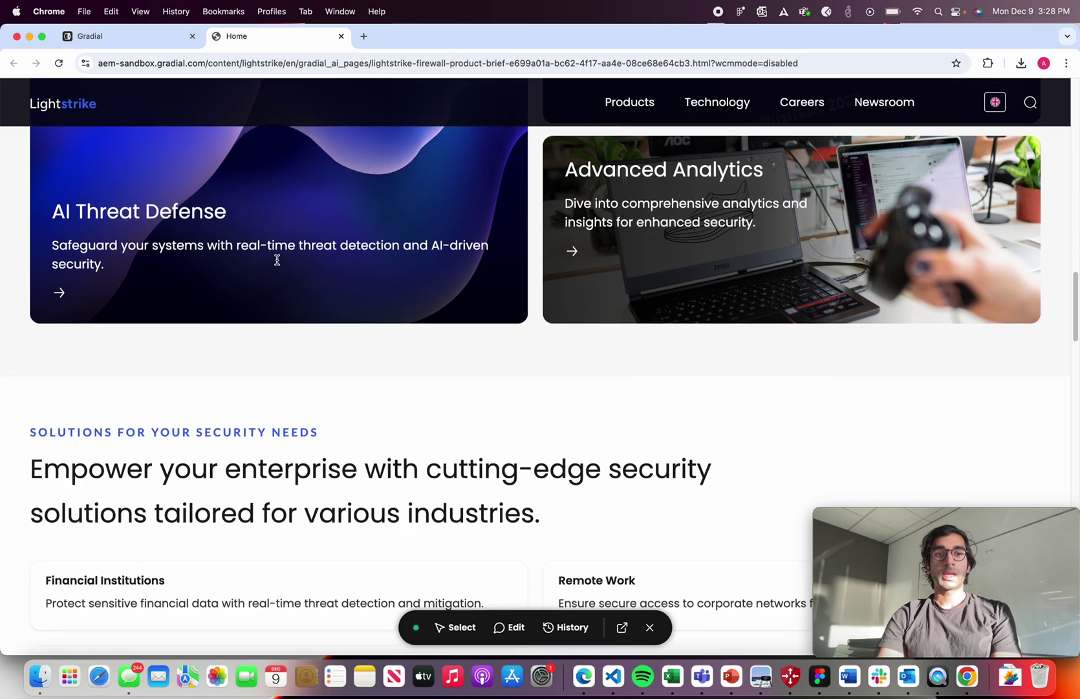
{"action": "scroll", "coordinate": [277, 264], "scroll_direction": "down", "scroll_amount": 1}
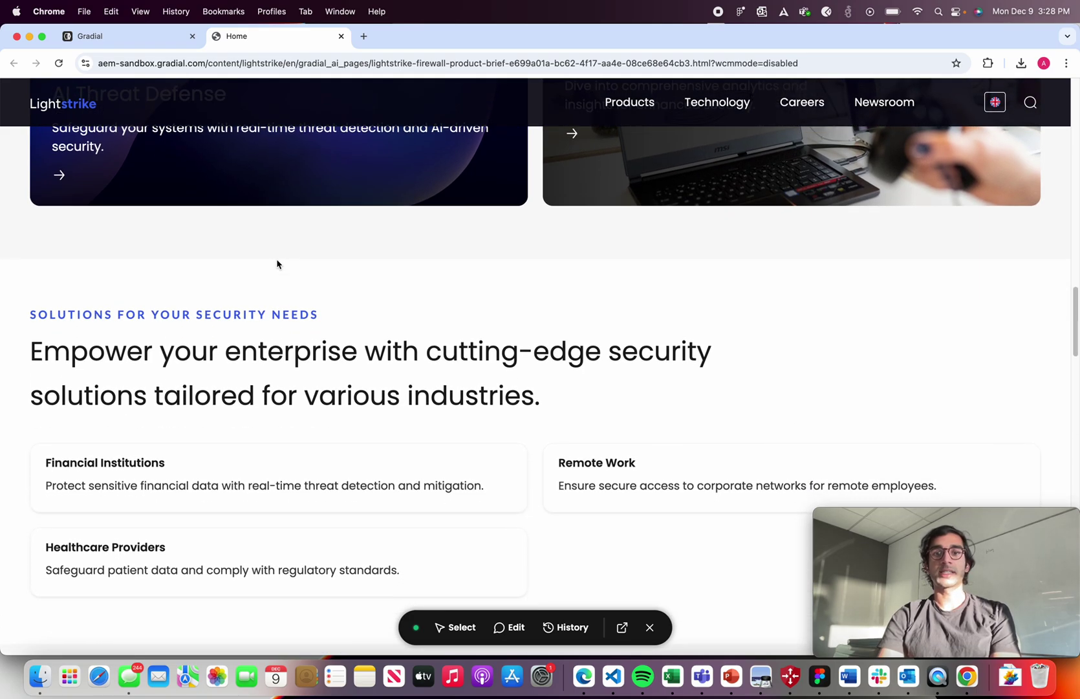
{"action": "scroll", "coordinate": [277, 264], "scroll_direction": "up", "scroll_amount": 10}
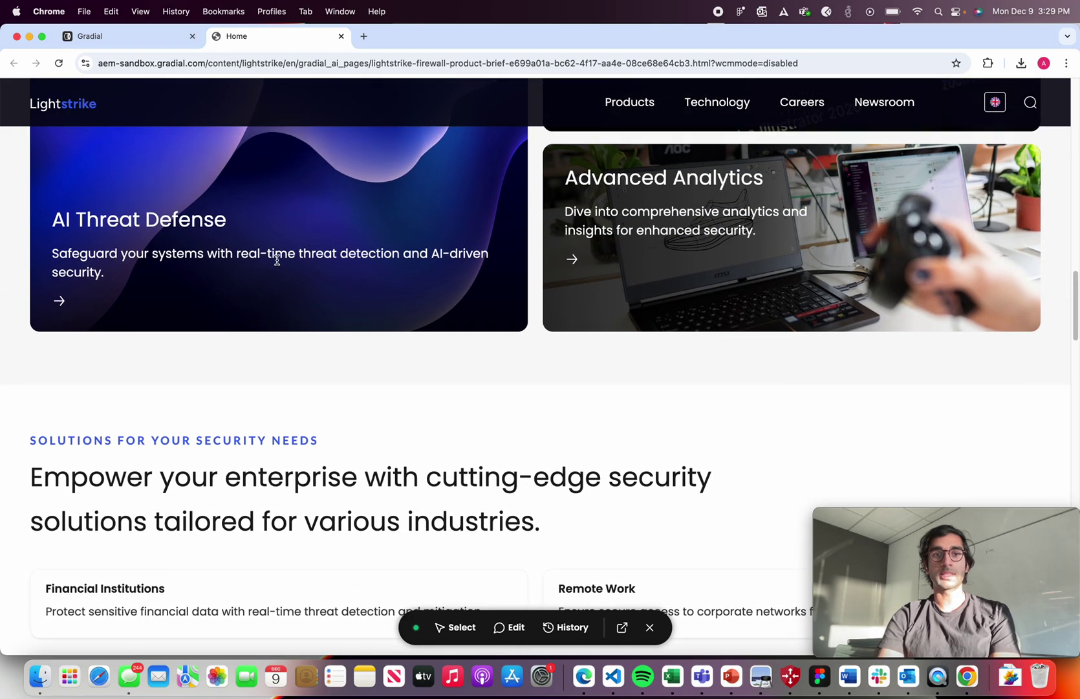
{"action": "scroll", "coordinate": [277, 260], "scroll_direction": "up", "scroll_amount": 10}
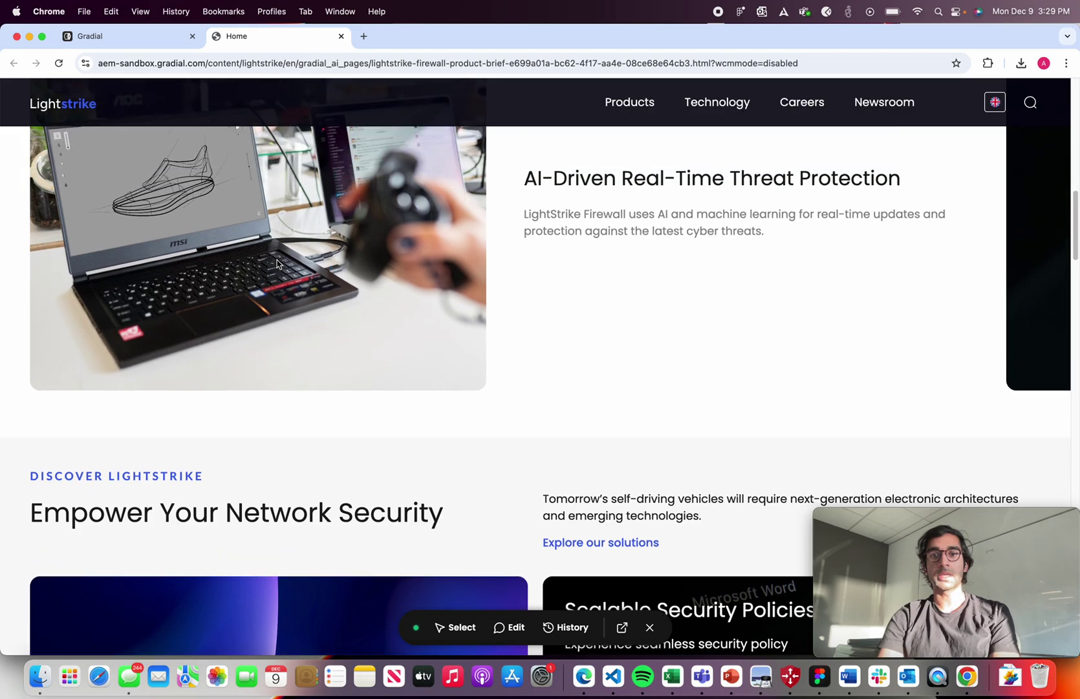
{"action": "scroll", "coordinate": [277, 264], "scroll_direction": "up", "scroll_amount": 10}
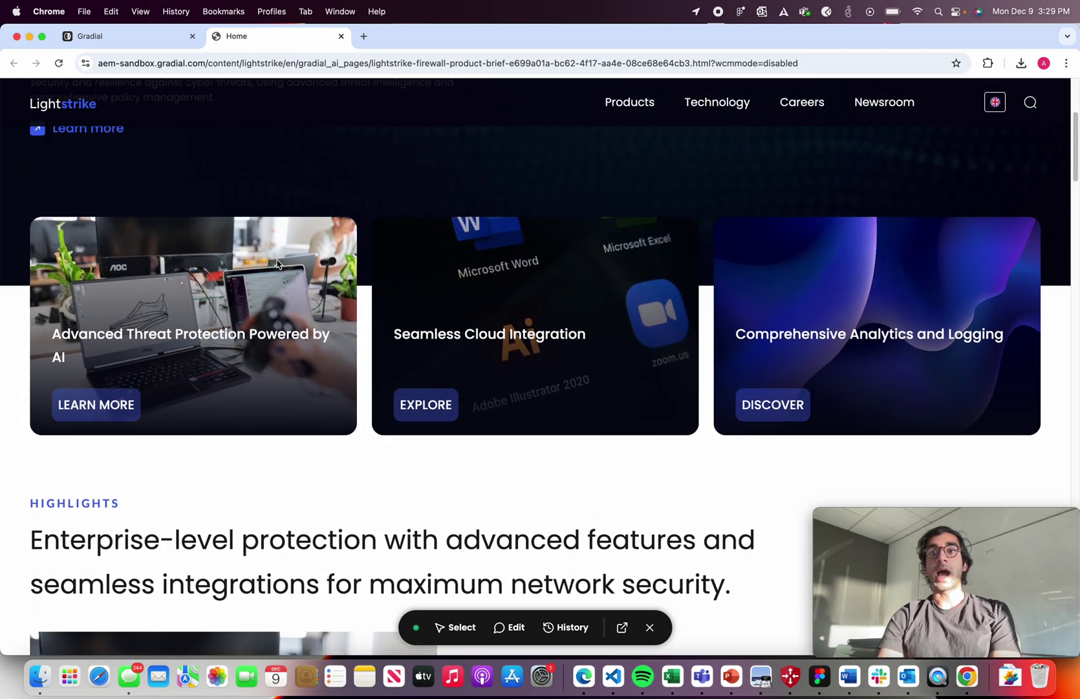
{"action": "scroll", "coordinate": [277, 260], "scroll_direction": "up", "scroll_amount": 2}
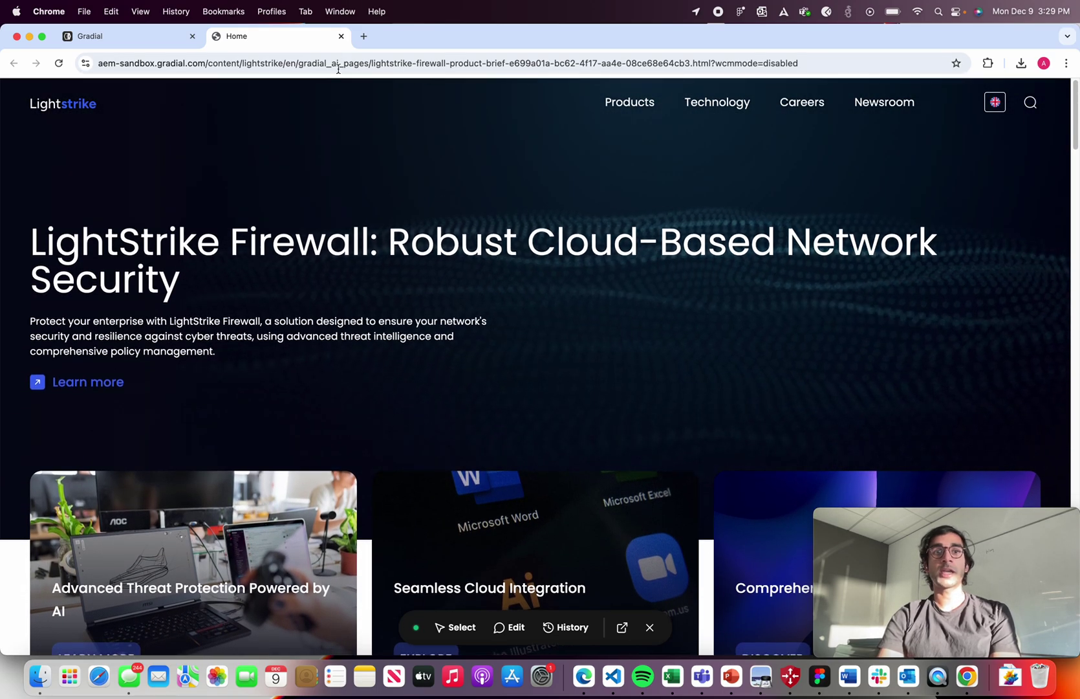